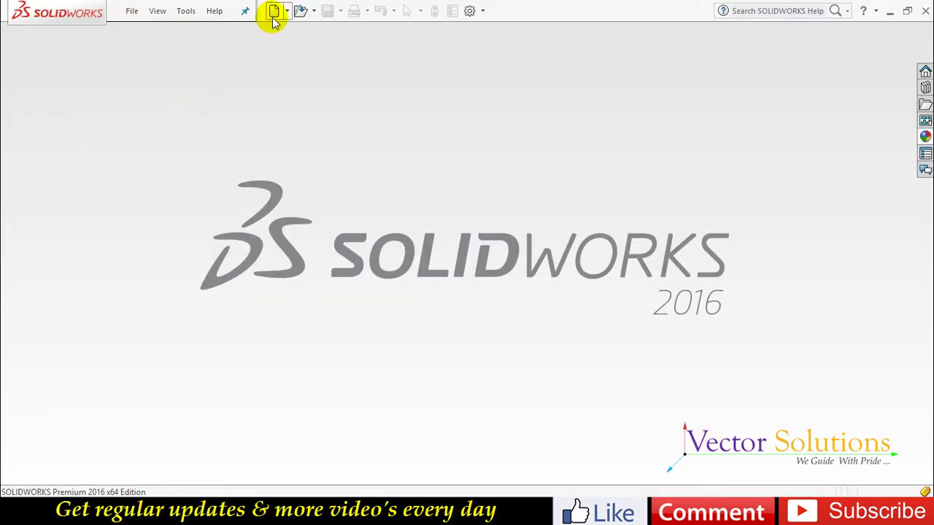
- Create a new Part document from the New SOLIDWORKS Document dialog
left_click(273, 11)
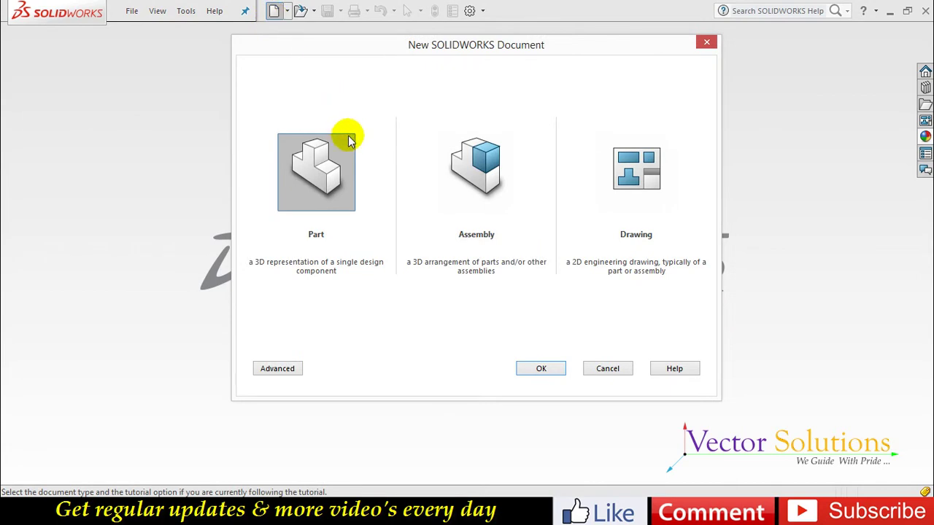
left_click(520, 368)
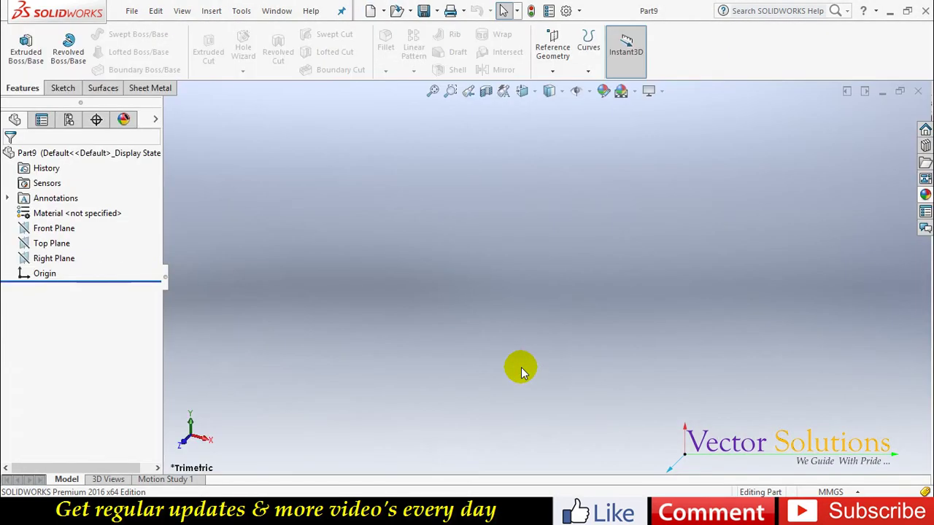
- On the Front Plane, sketch a vertical and a horizontal line meeting at the origin
left_click(62, 227)
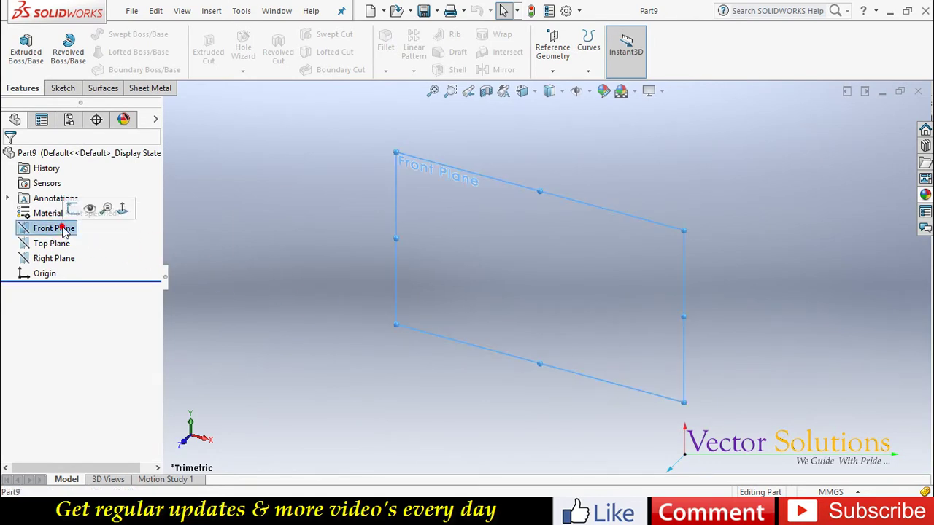
left_click(63, 88)
left_click(89, 37)
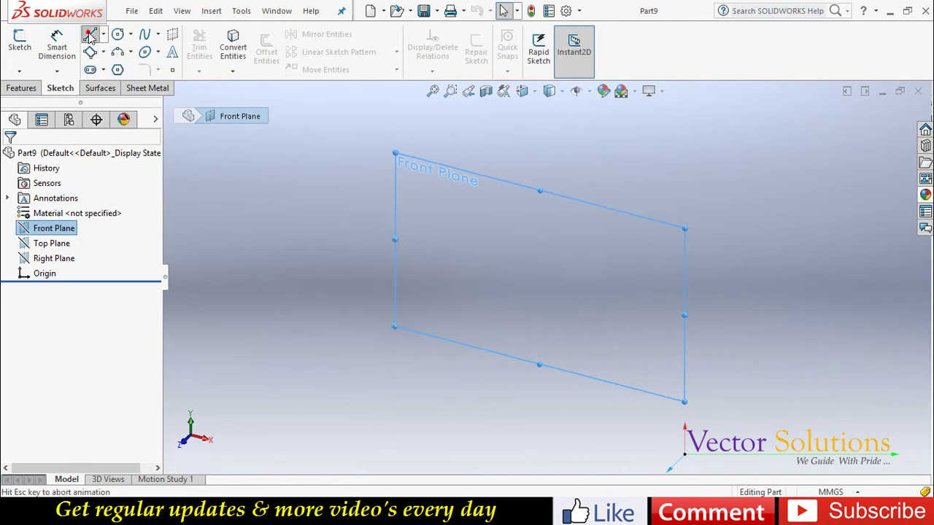
left_click(545, 197)
left_click(545, 277)
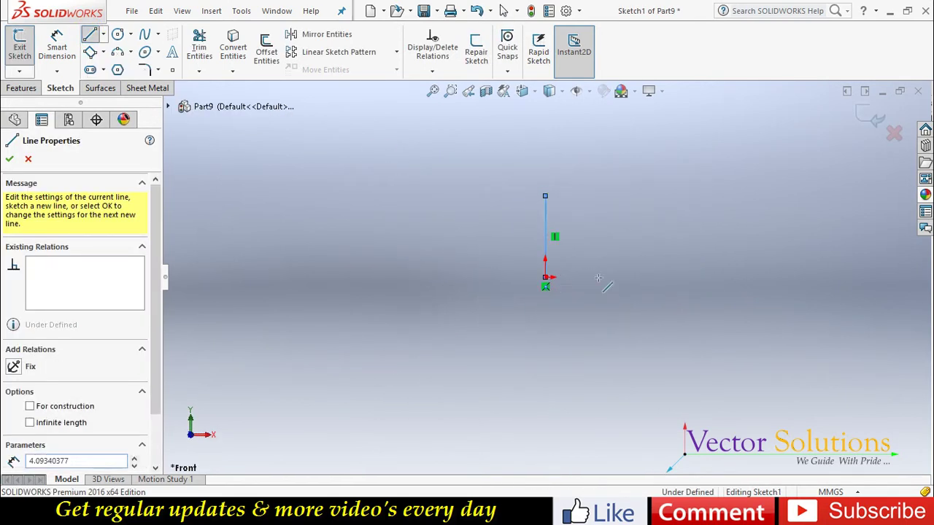
left_click(651, 277)
key("Escape")
key("Escape")
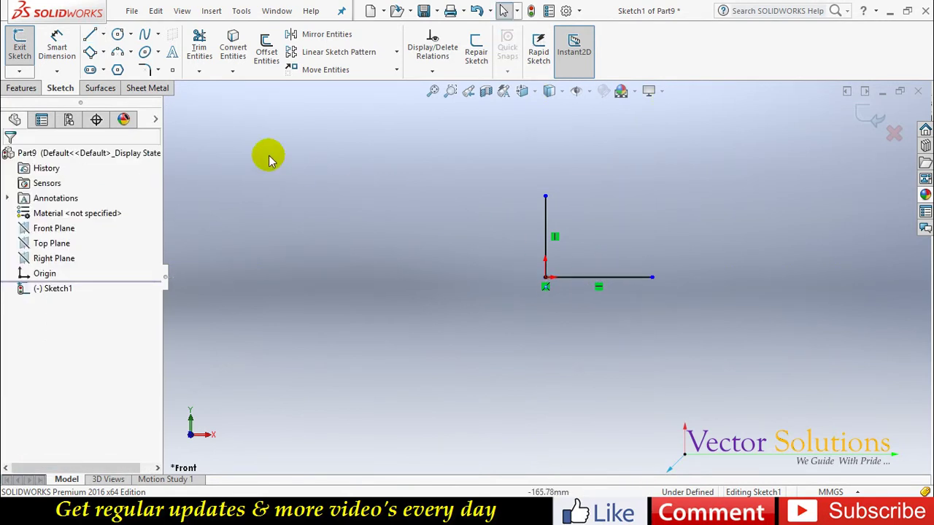
- Dimension both the vertical and horizontal lines to 160 mm
left_click(56, 44)
left_click(543, 216)
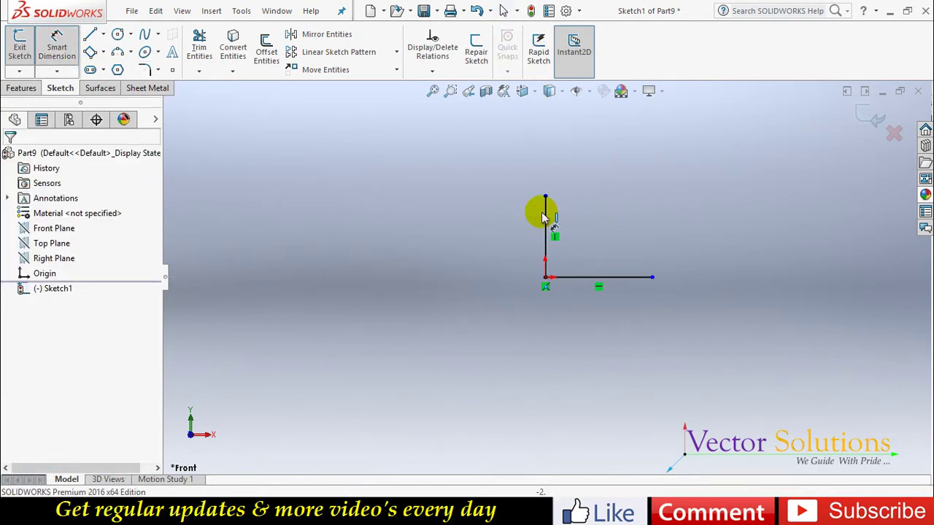
left_click(522, 220)
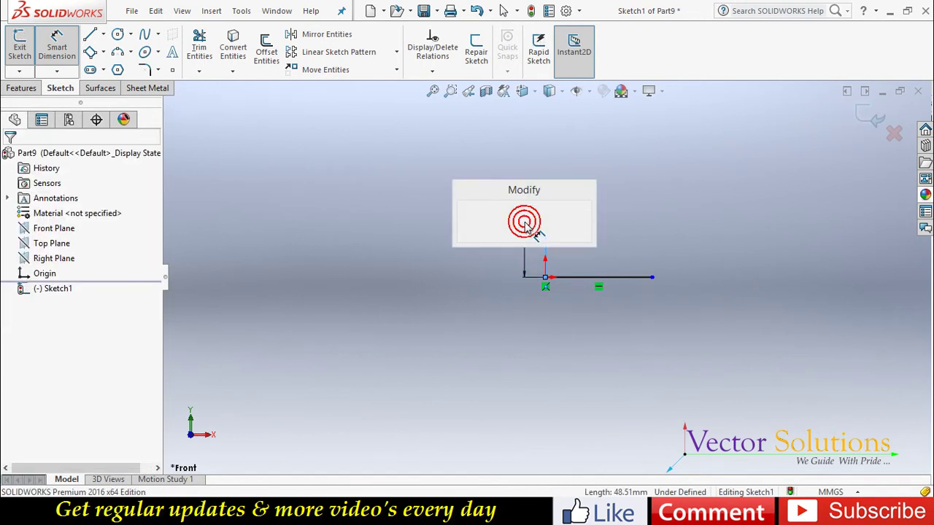
type("160")
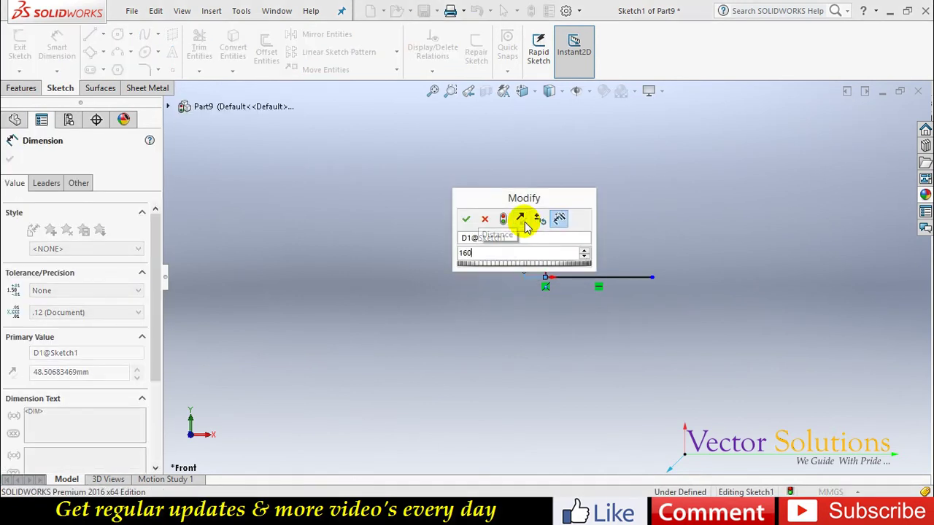
key("Return")
left_click(609, 277)
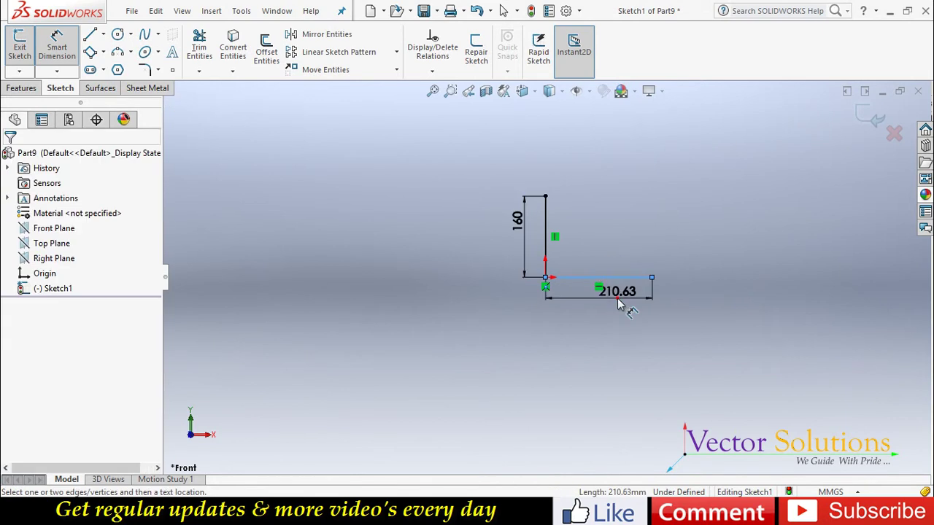
left_click(618, 305)
type("160")
key("Return")
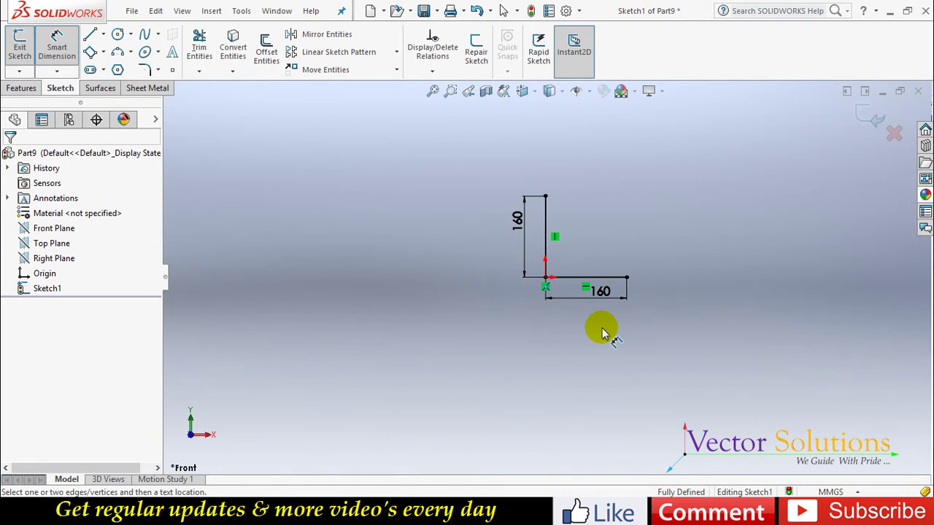
- Fillet the L-path corner with a 60 mm sketch fillet and exit Sketch1
left_click(145, 69)
left_click(544, 246)
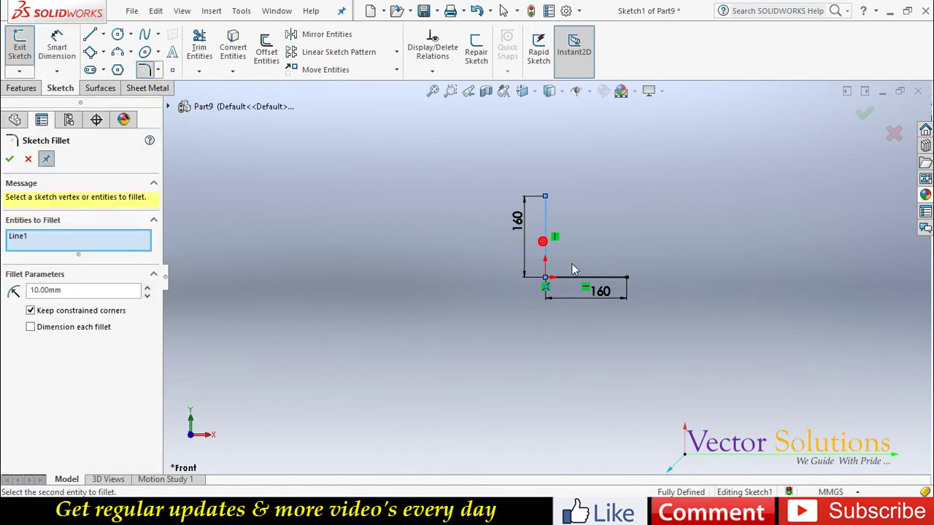
left_click(573, 272)
left_click(556, 266)
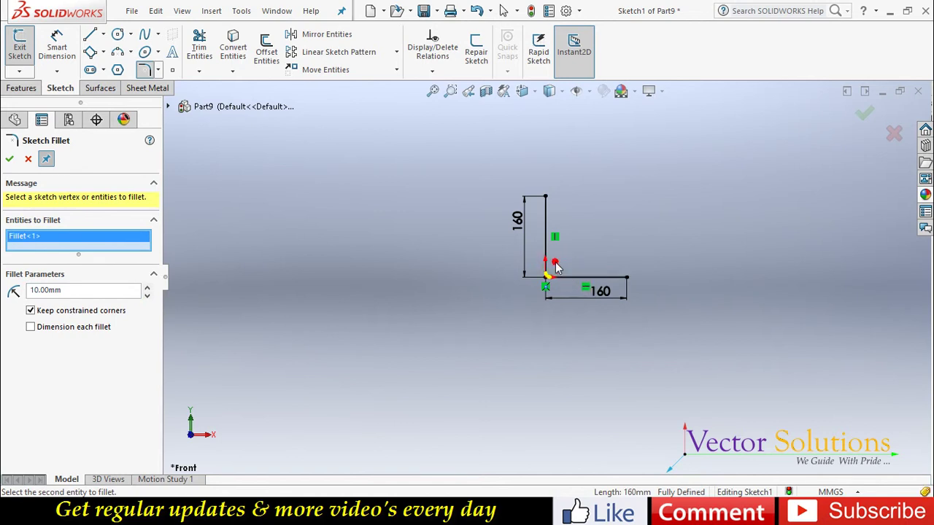
double_click(93, 291)
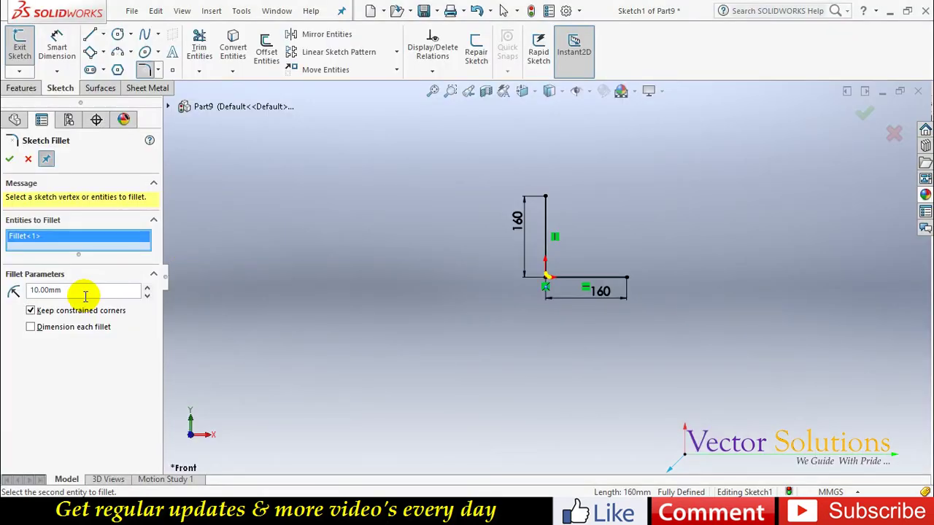
type("60")
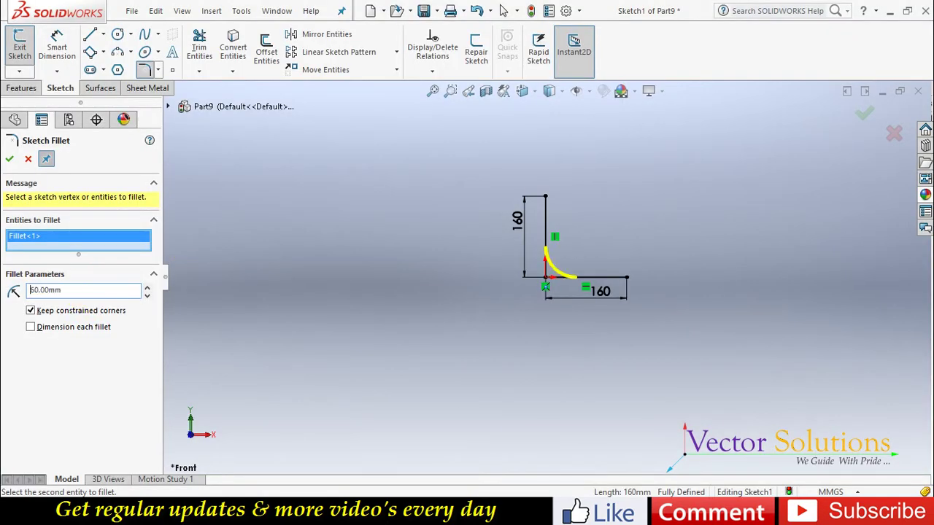
left_click(17, 160)
left_click(10, 159)
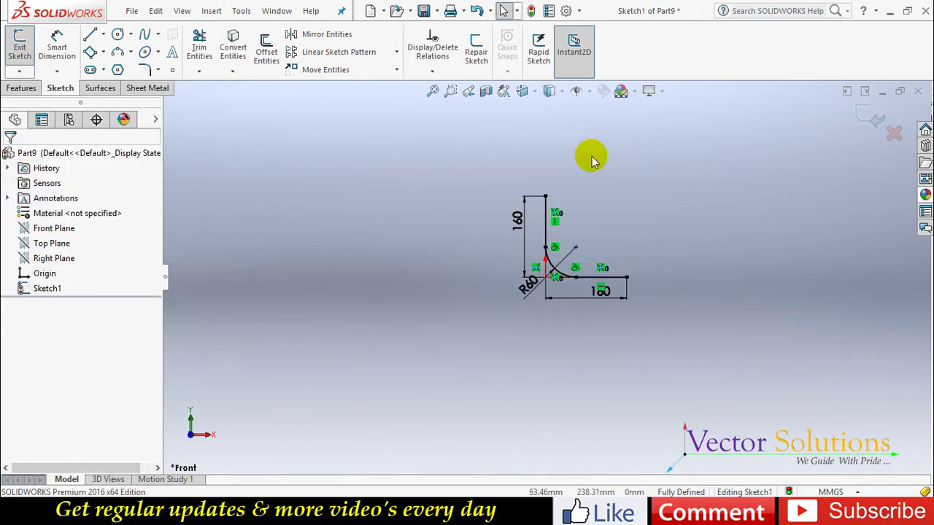
left_click(861, 118)
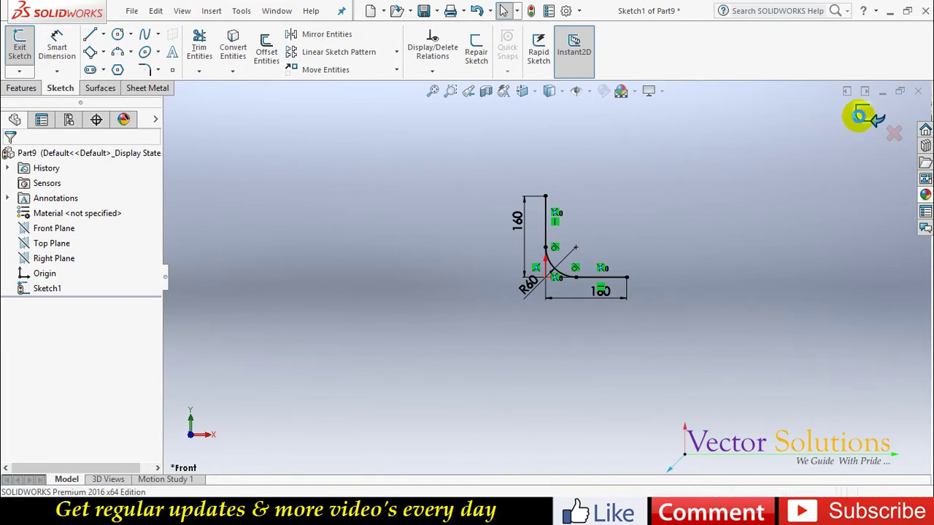
middle_click_drag(608, 186, 593, 309)
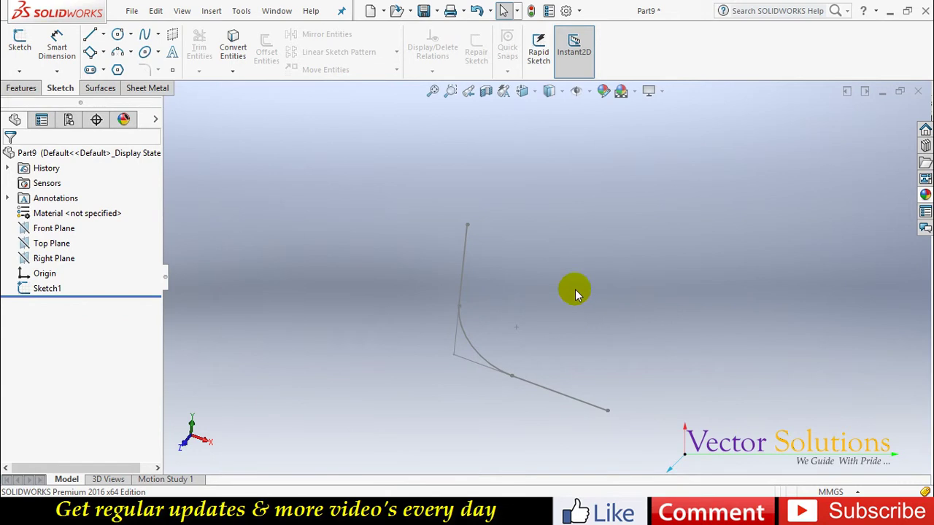
- Create Plane1 perpendicular to the vertical path line, coincident with its top endpoint
left_click(22, 88)
left_click(554, 65)
left_click(559, 87)
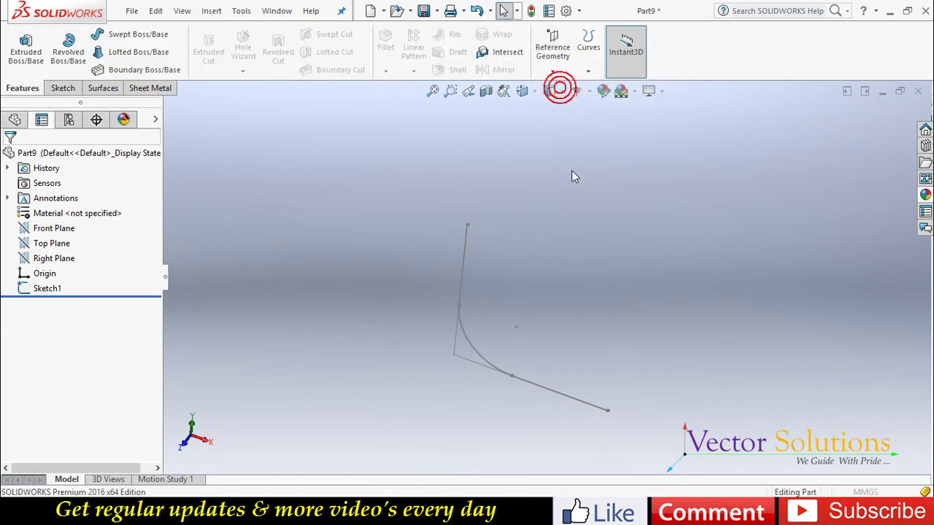
left_click(466, 239)
left_click(466, 226)
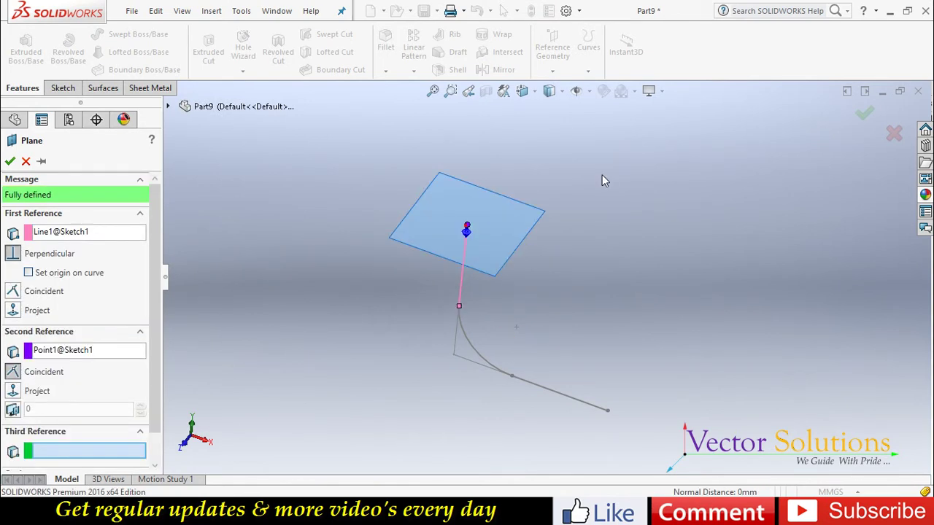
left_click(865, 113)
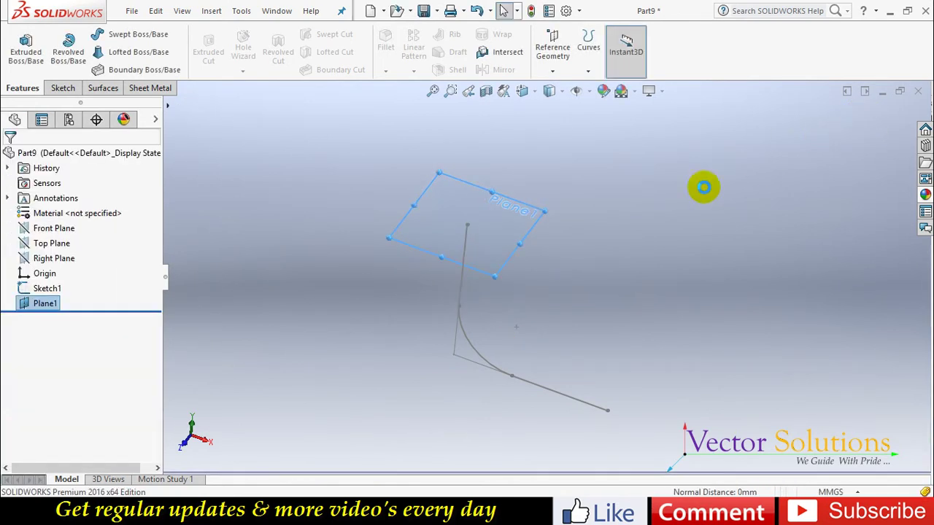
- Select Plane1 as the sketch plane for the profile
left_click(698, 189)
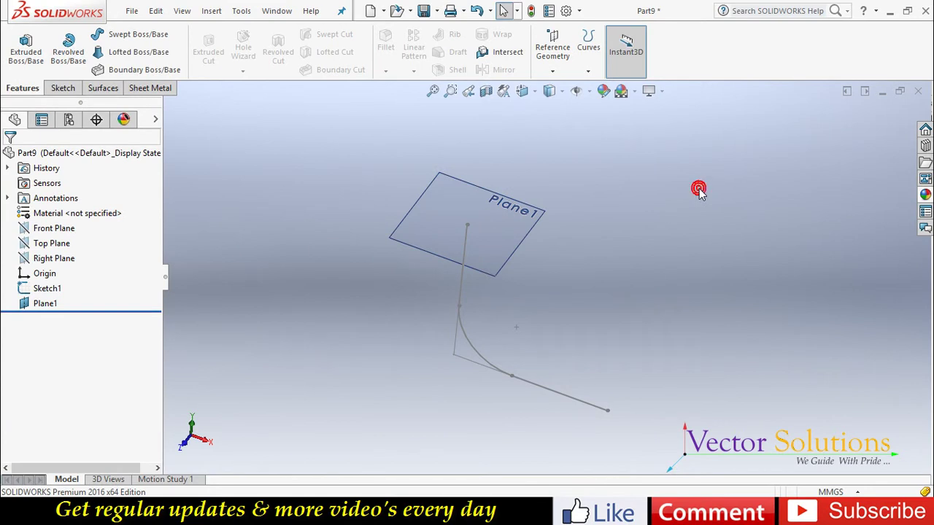
left_click(495, 202)
left_click(63, 89)
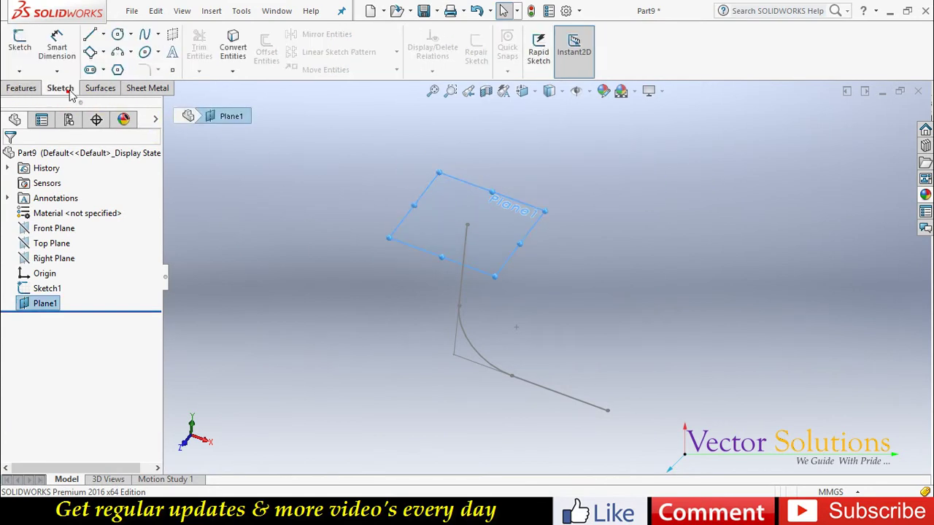
- Draw two circles centred on the path's top end on Plane1
left_click(117, 34)
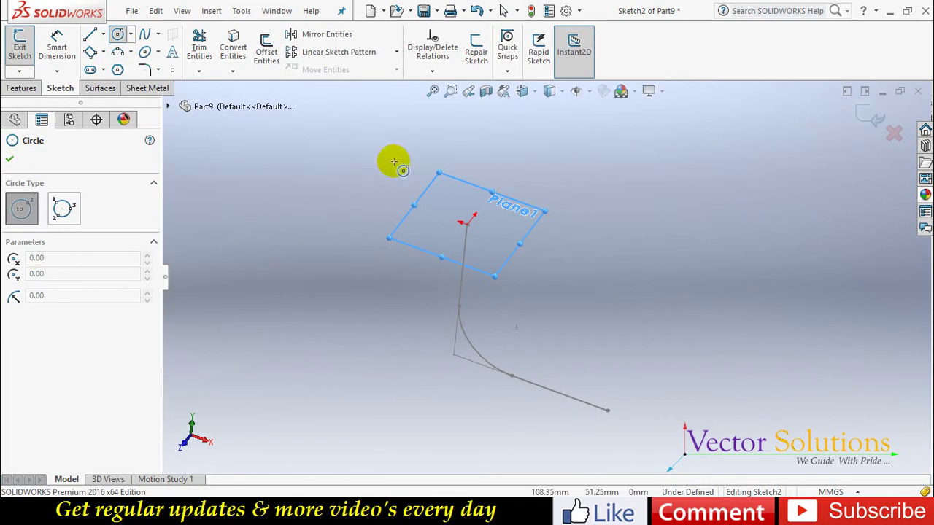
left_click_drag(466, 223, 501, 221)
key("Escape")
left_click(533, 165)
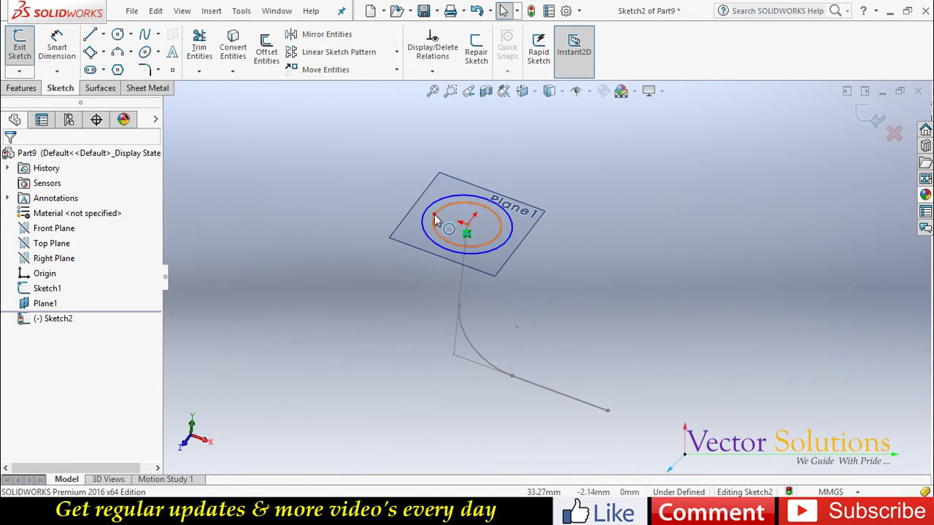
- Set the inner circle radius to 30 mm and the outer to 35 mm, then exit the sketch
left_click(435, 220)
type("30")
key("Return")
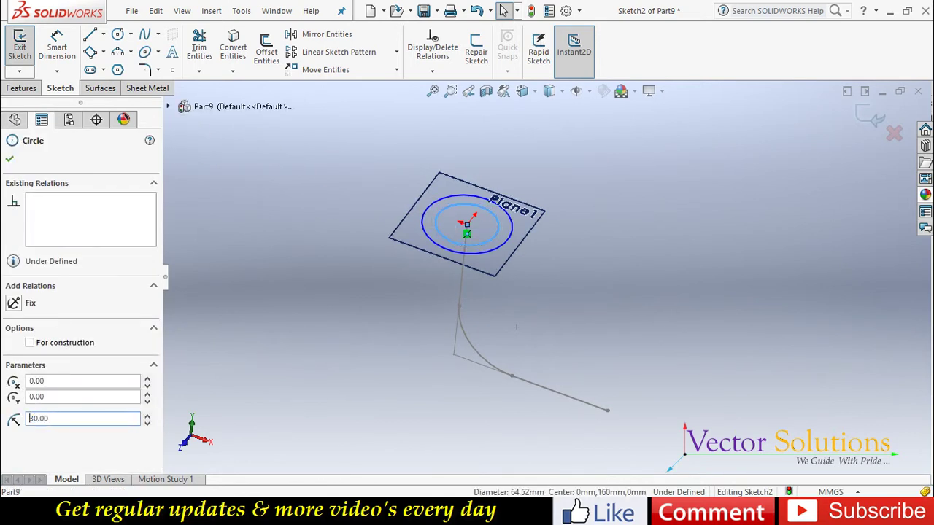
left_click(398, 157)
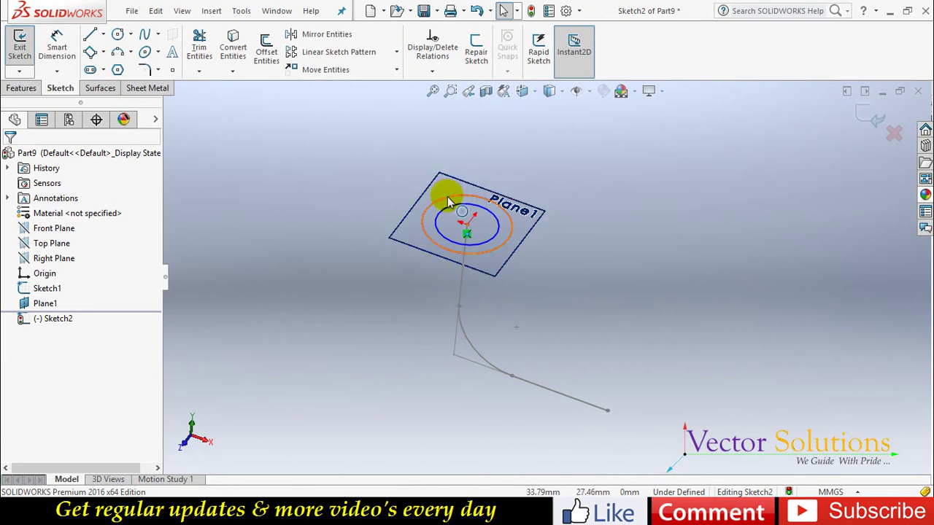
left_click(447, 197)
type("35")
key("Return")
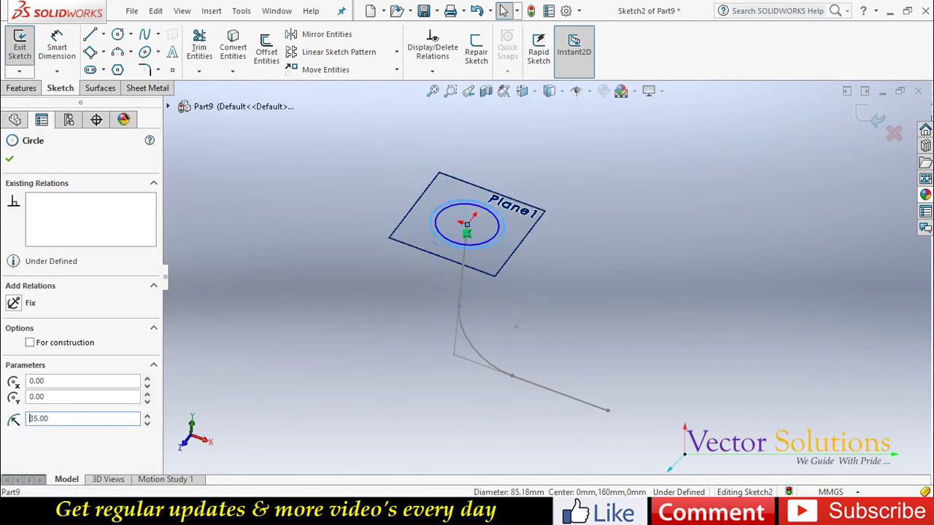
left_click(544, 167)
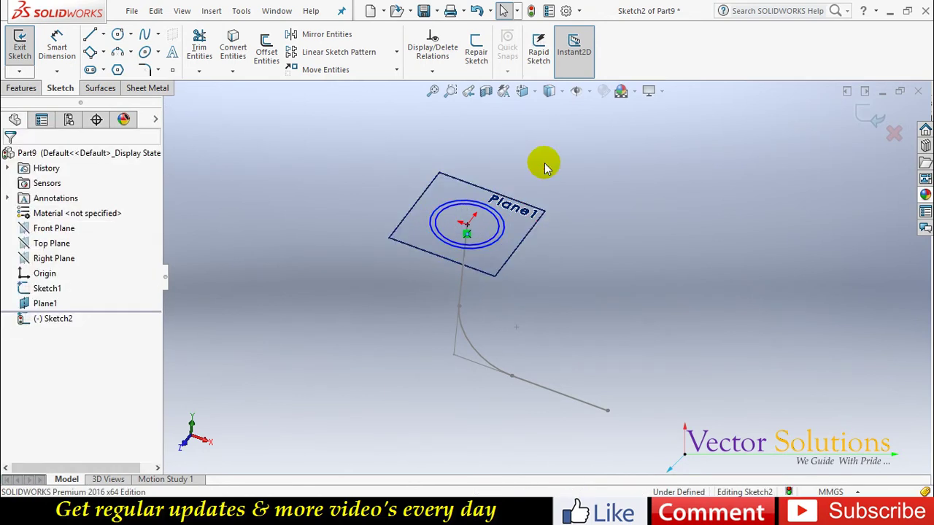
left_click(867, 124)
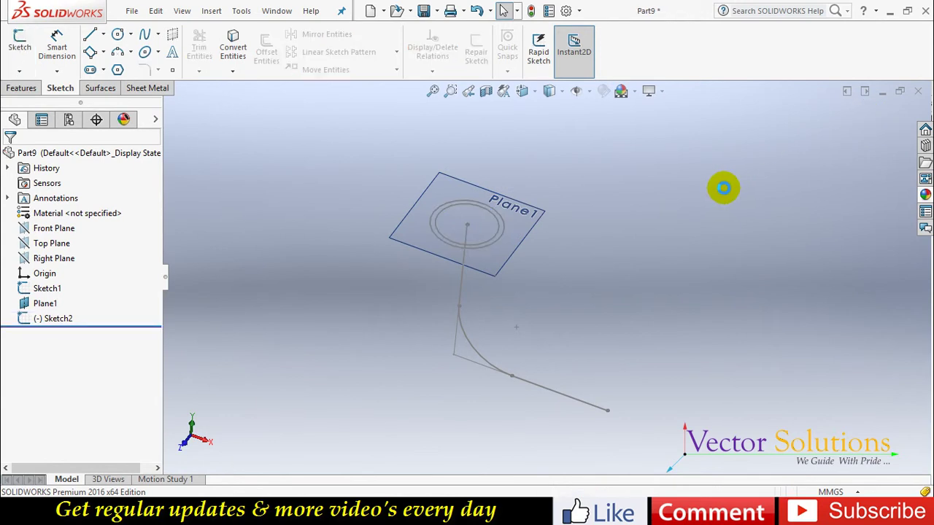
- Hide Plane1 and sweep the Sketch2 ring along the Sketch1 path to create Sweep1
left_click(543, 214)
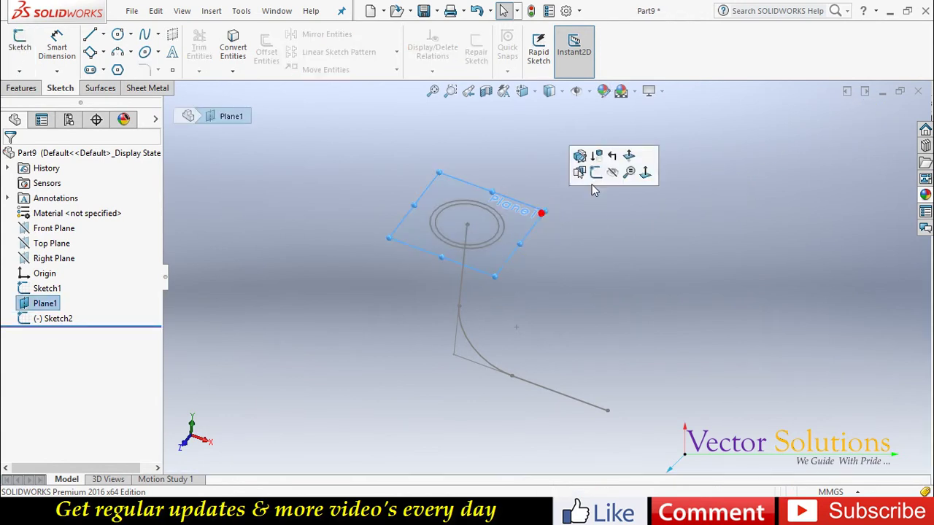
left_click(611, 172)
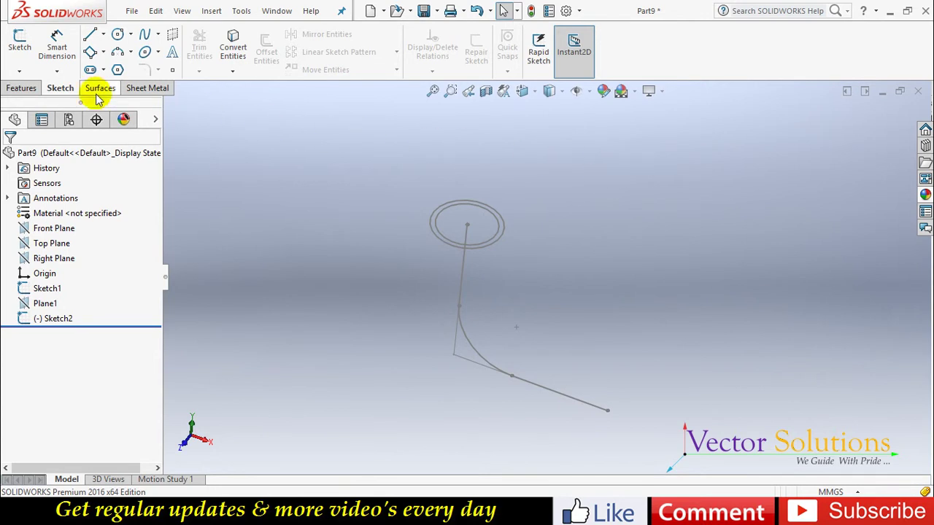
left_click(22, 88)
left_click(122, 38)
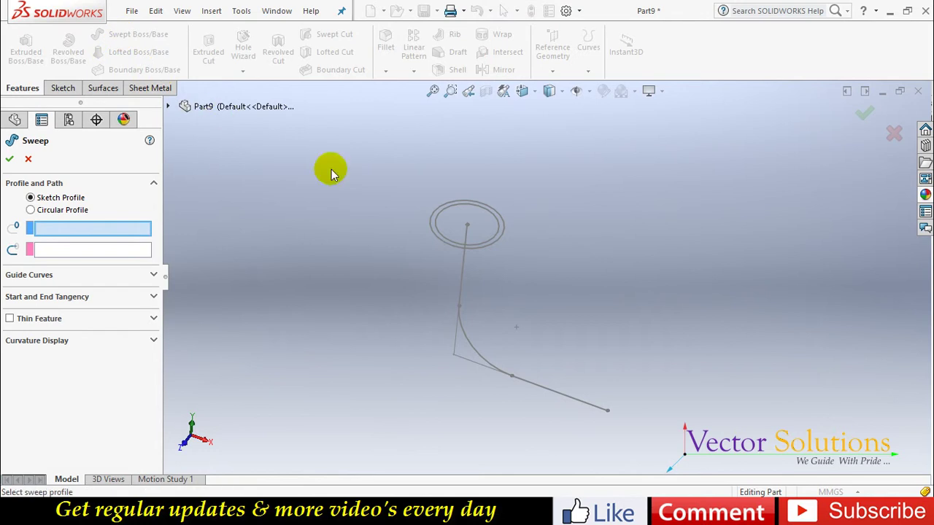
left_click(433, 233)
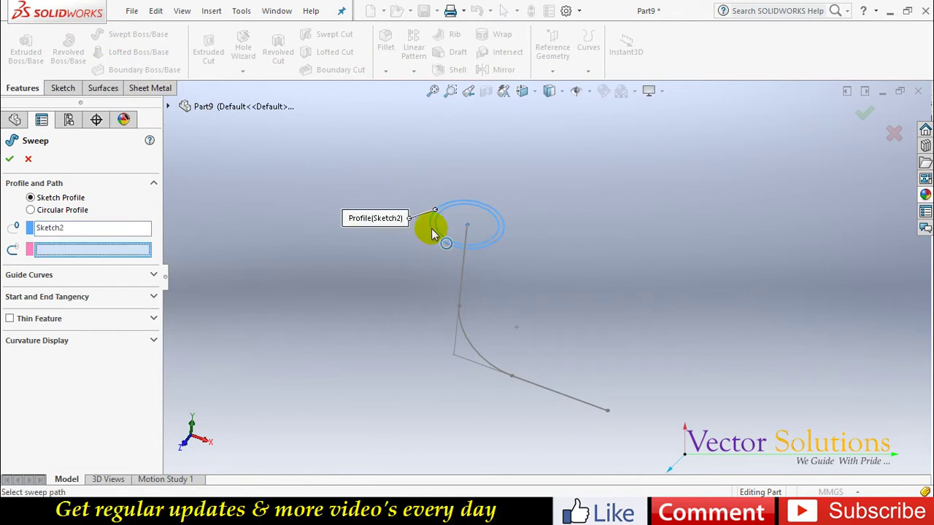
left_click(465, 263)
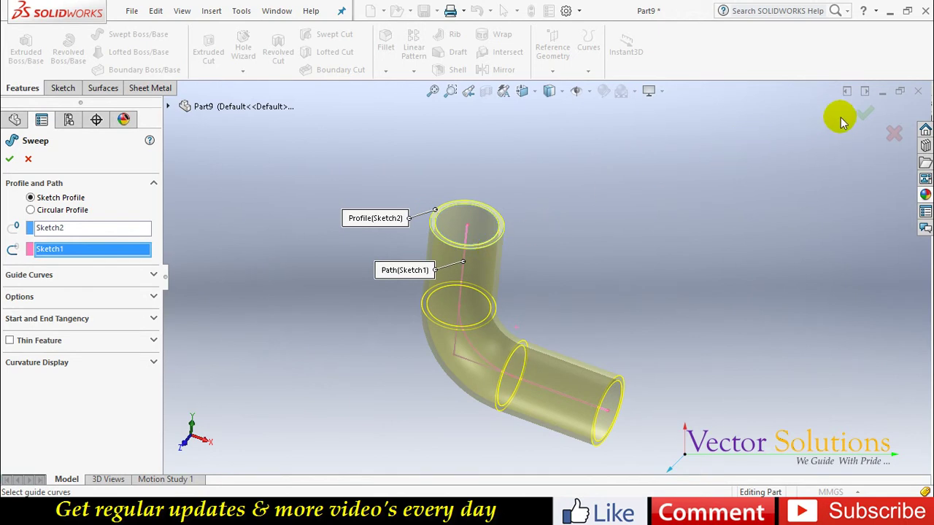
left_click(868, 113)
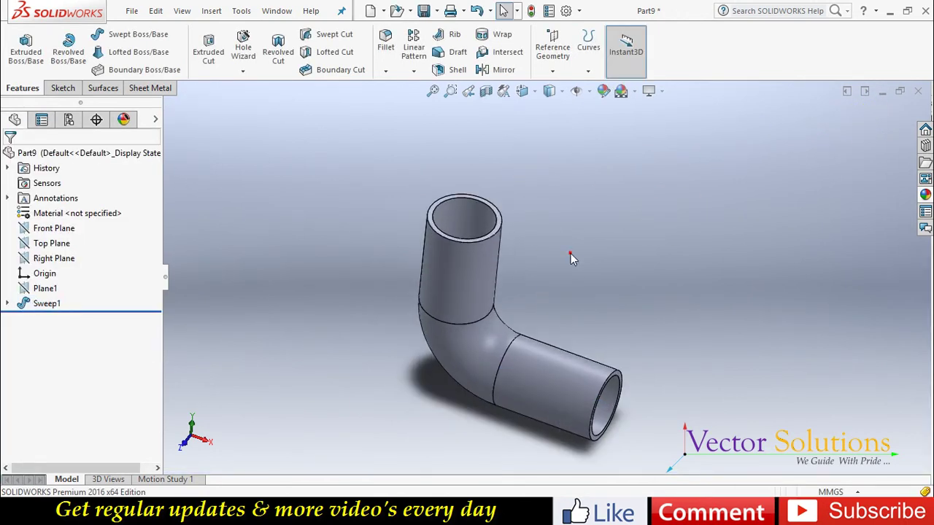
- Start a sketch on the pipe's top rim face and view it Normal To
left_click(25, 45)
scroll(385, 188, "down", 2)
scroll(386, 188, "down", 3)
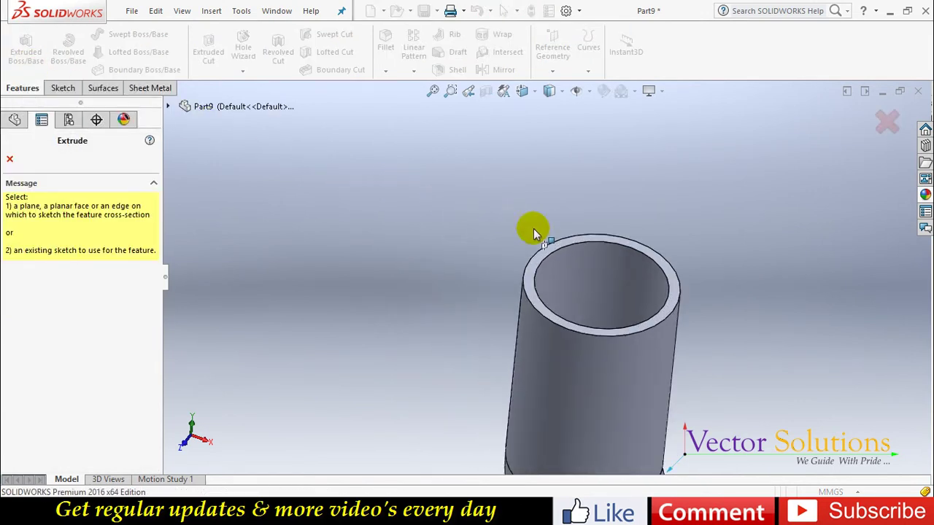
left_click(540, 254)
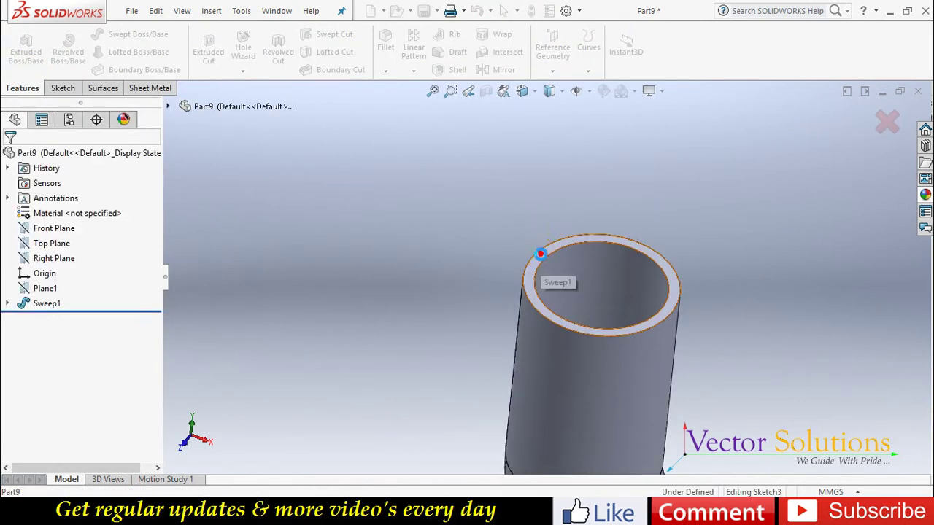
left_click(535, 91)
left_click(596, 165)
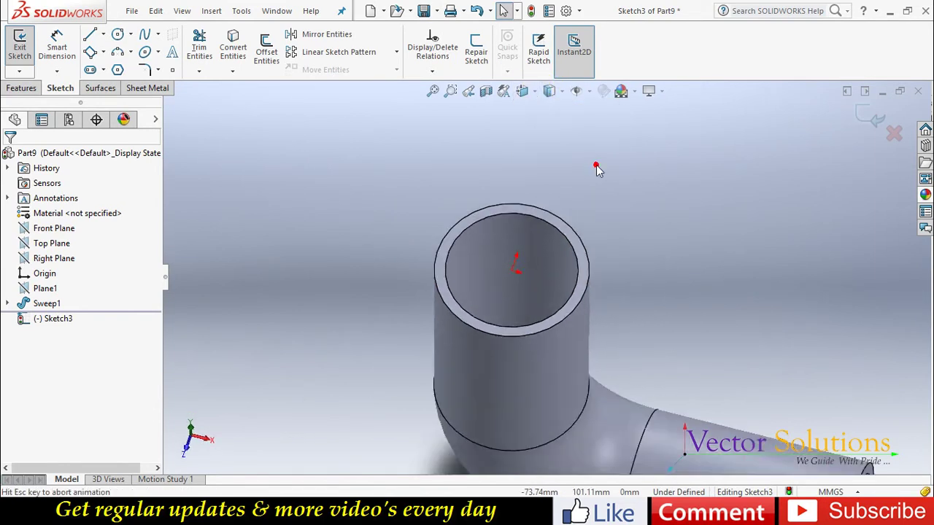
- Draw two circles at the pipe centre and a concentric pair of small circles to the left
left_click(117, 34)
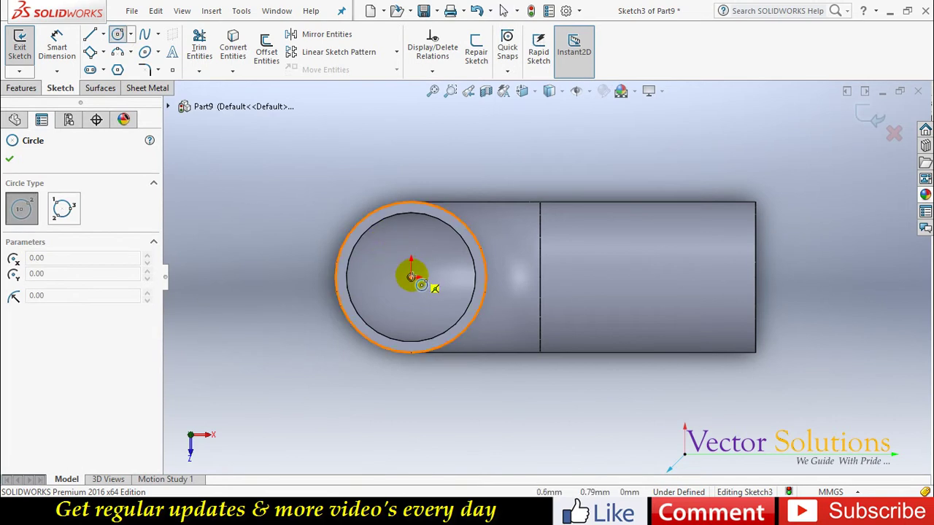
left_click(412, 275)
left_click(411, 205)
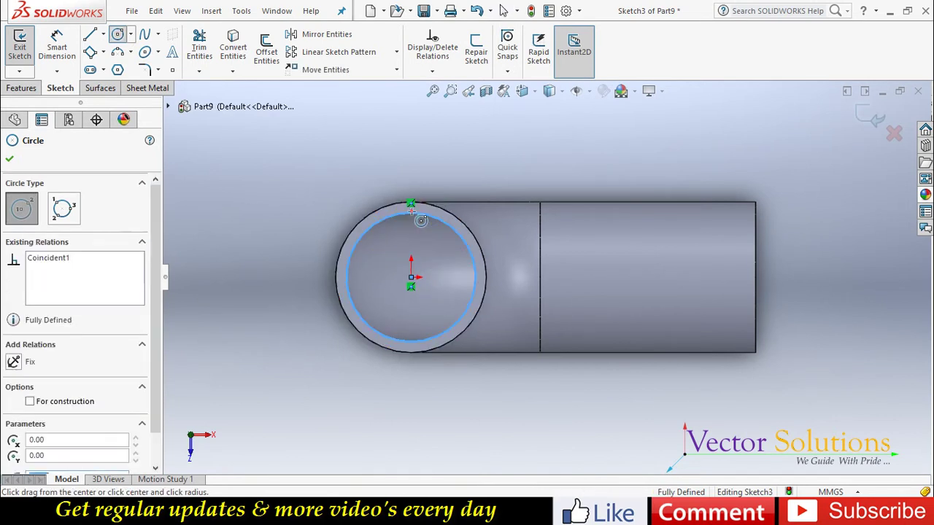
left_click(412, 277)
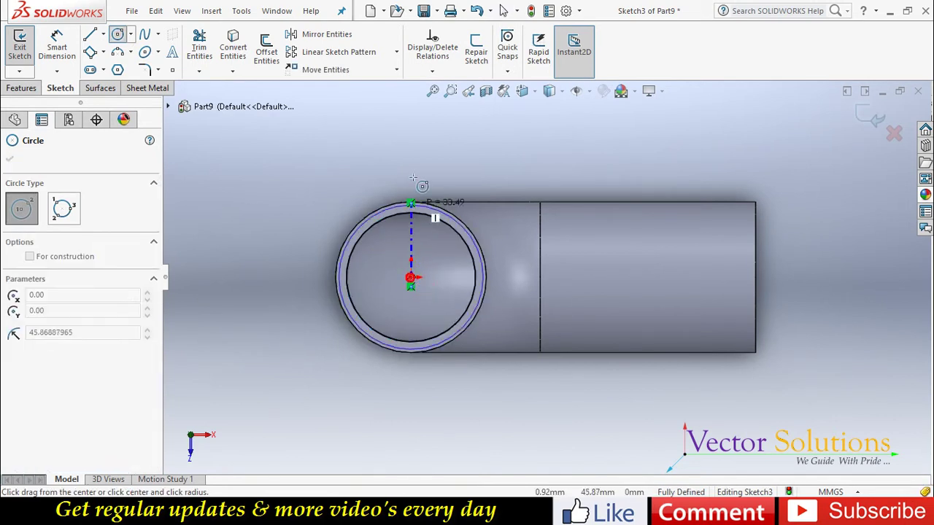
left_click(412, 175)
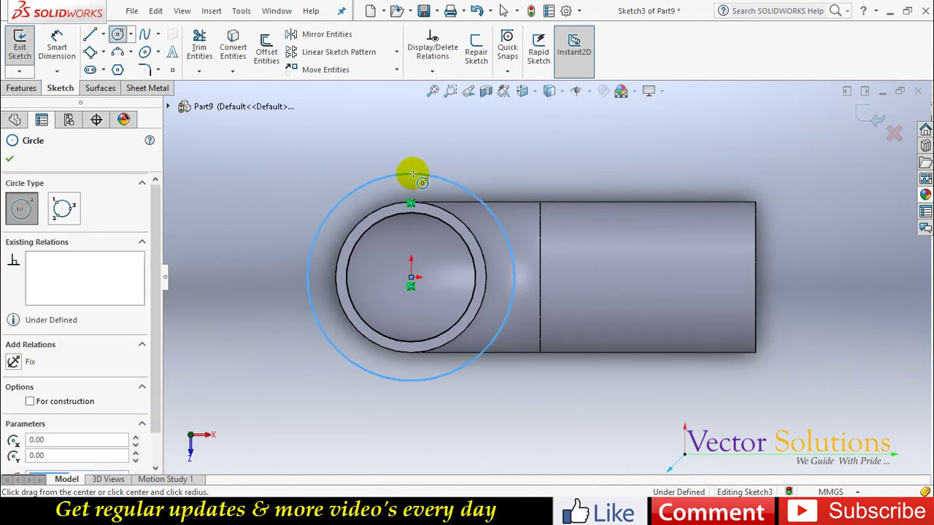
left_click(243, 280)
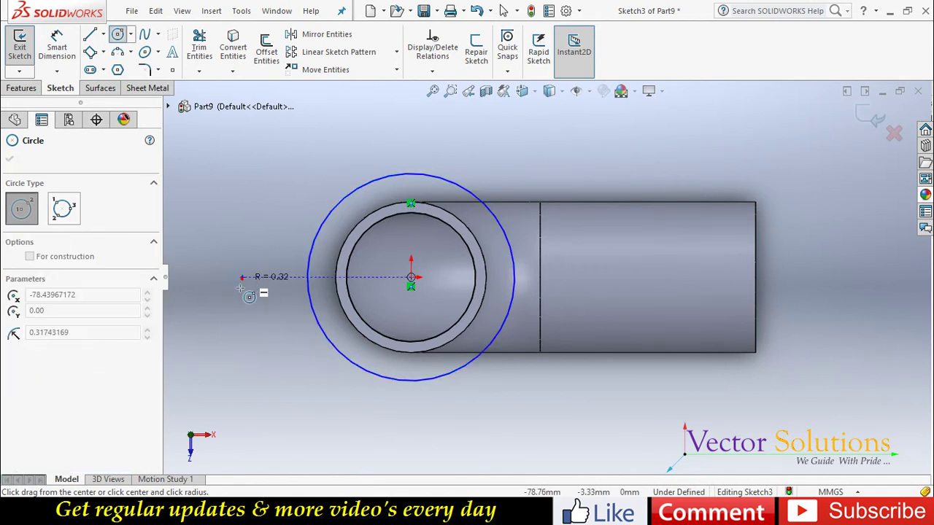
left_click(241, 287)
left_click(242, 277)
left_click(238, 307)
key("Escape")
key("f")
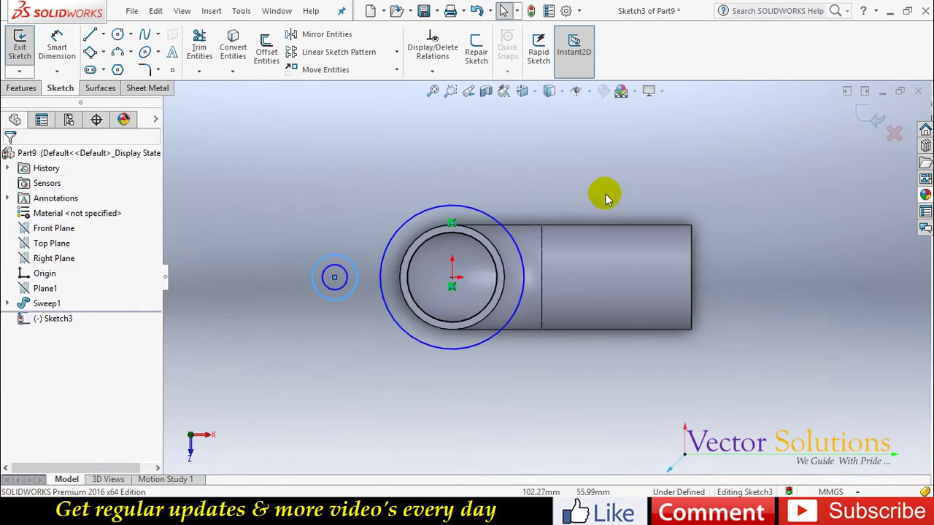
scroll(299, 208, "down", 2)
left_click(56, 46)
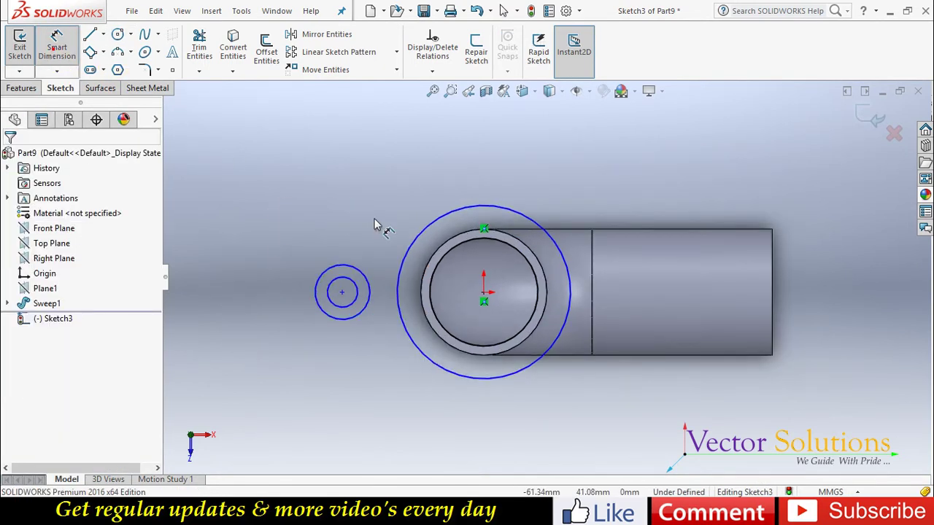
- Dimension the large flange circle to Ø84
left_click(416, 229)
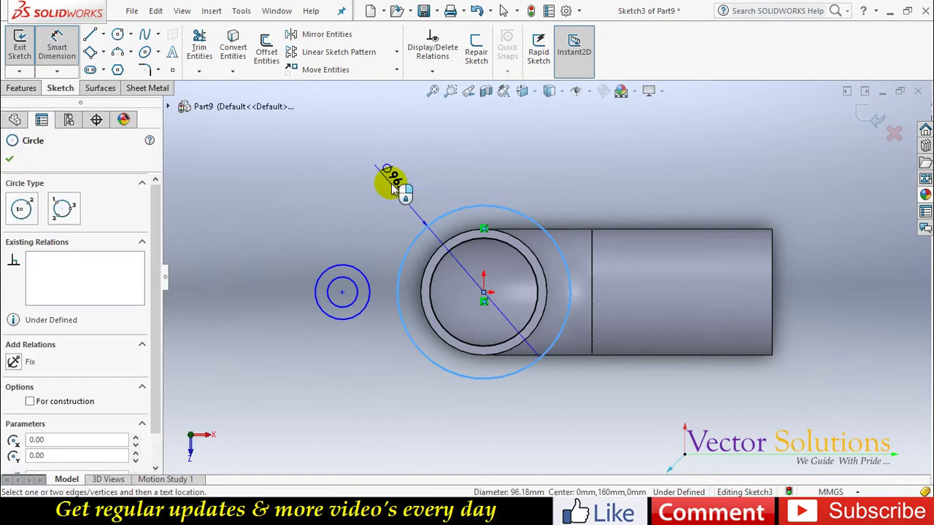
left_click(391, 188)
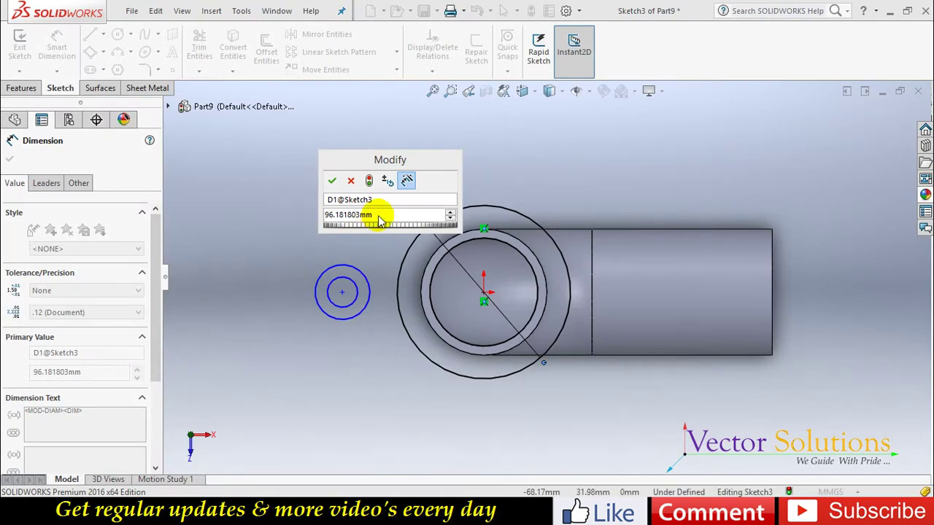
double_click(379, 215)
type("94")
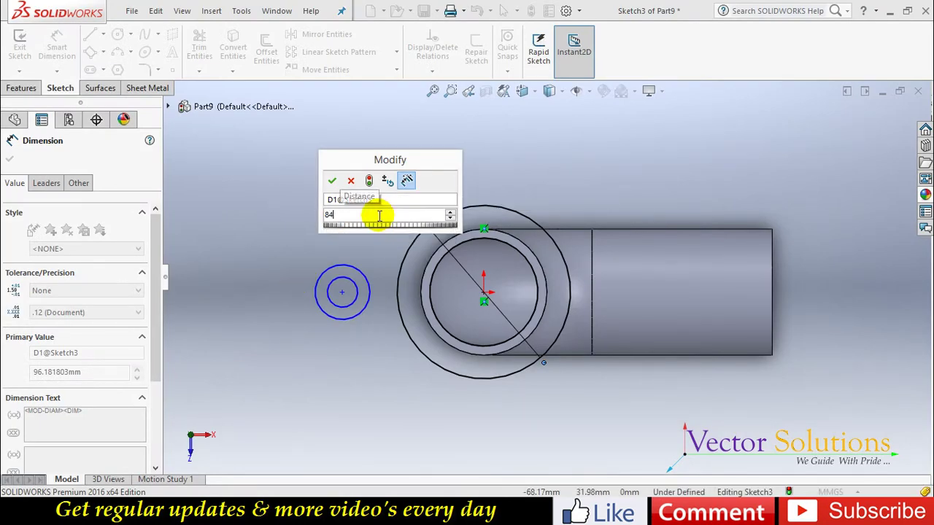
key("Escape")
left_click(377, 215)
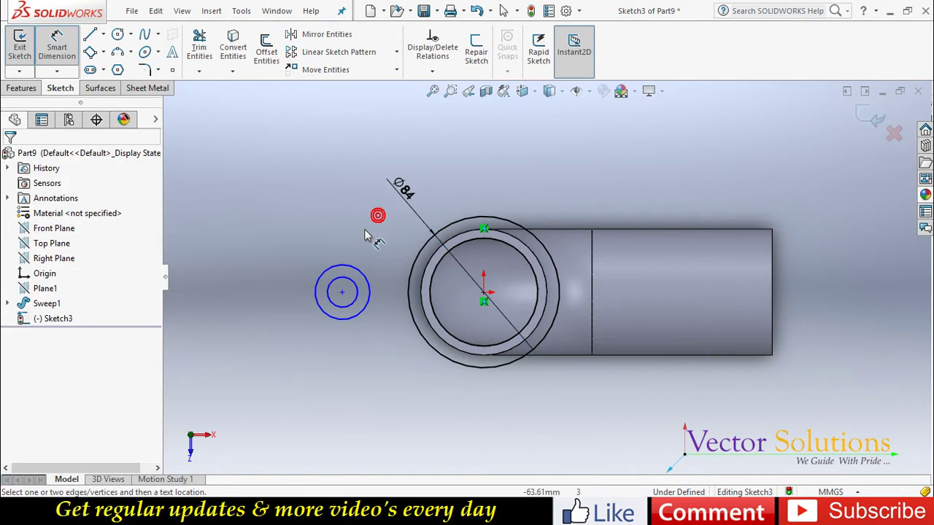
- Dimension the small side circles to Ø20 and Ø40
left_click(340, 281)
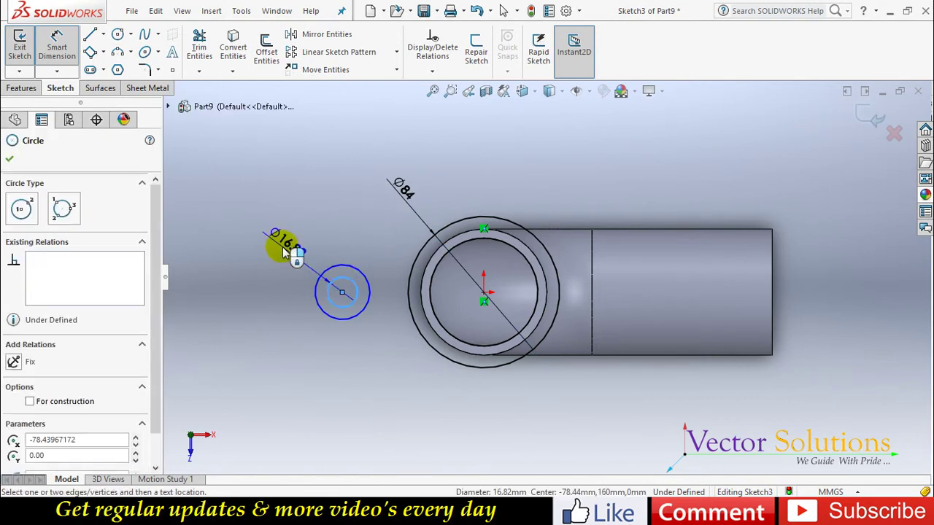
left_click(278, 245)
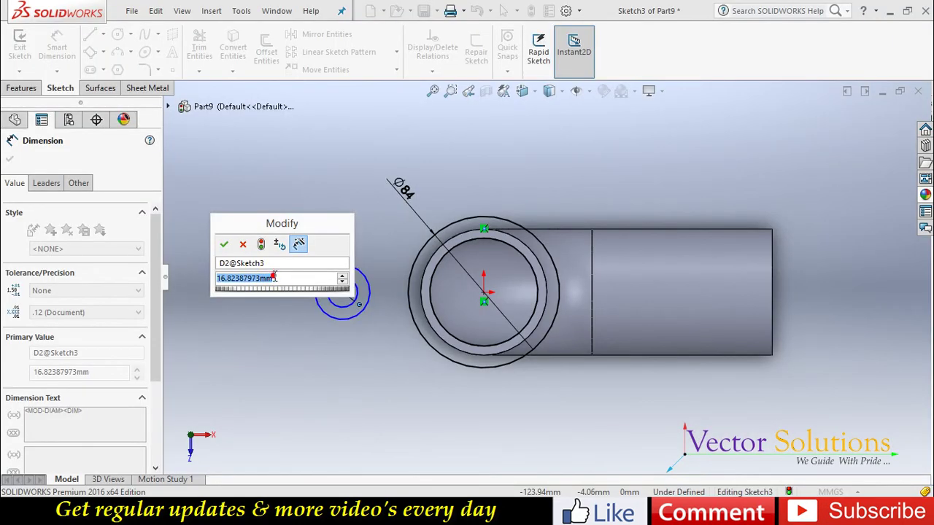
type("20")
key("Return")
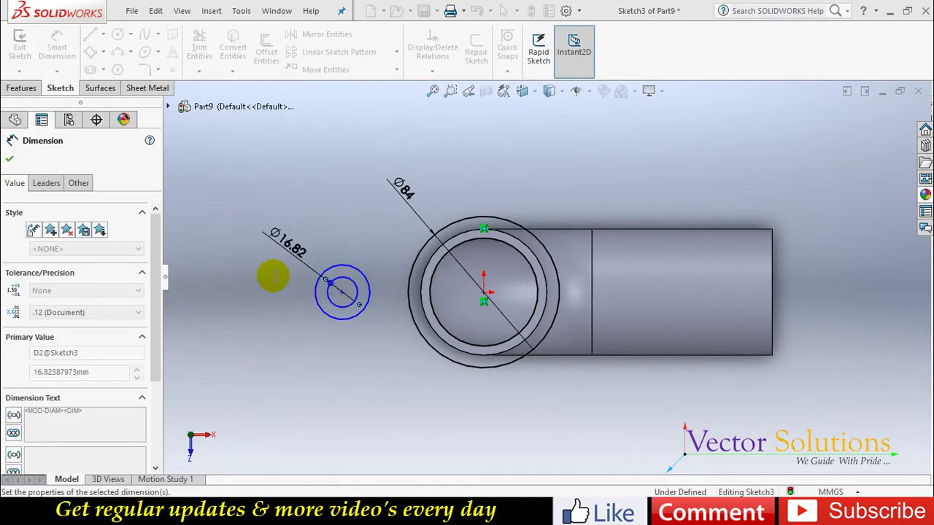
left_click(325, 291)
left_click(245, 248)
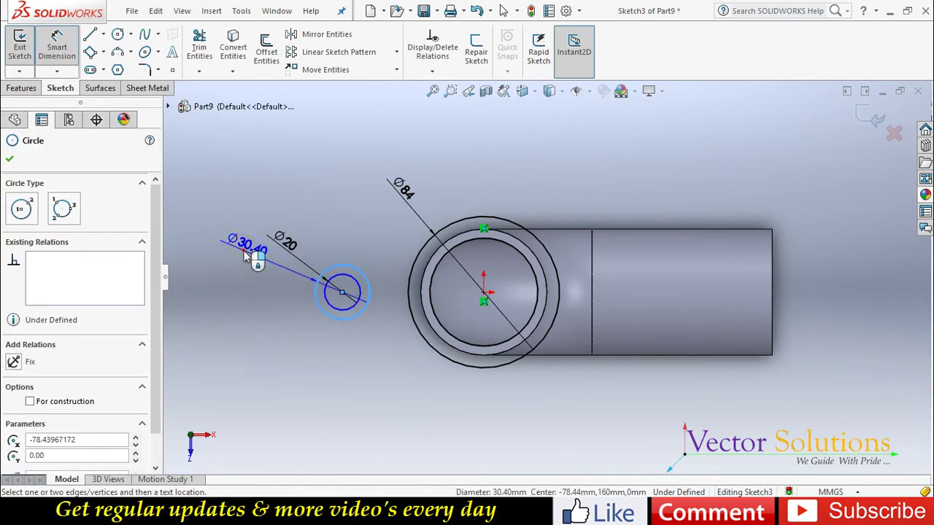
type("2")
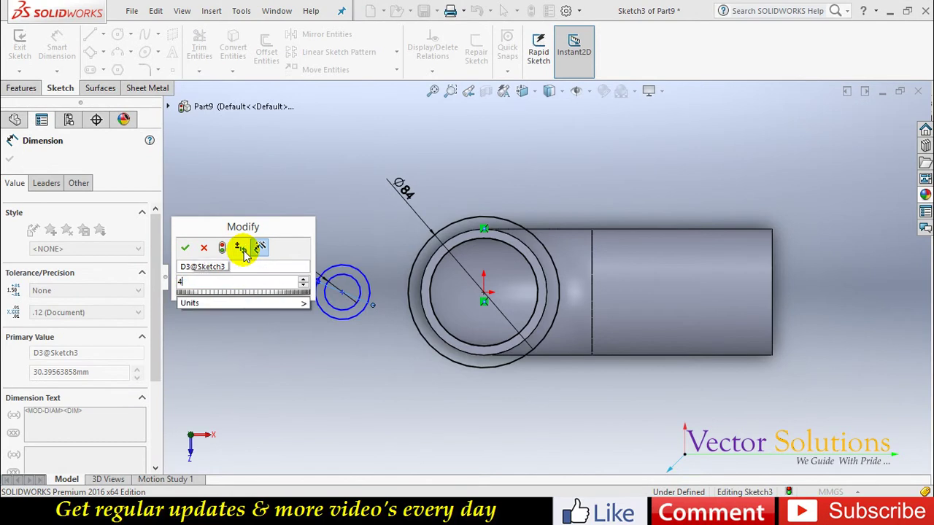
type("0")
key("Return")
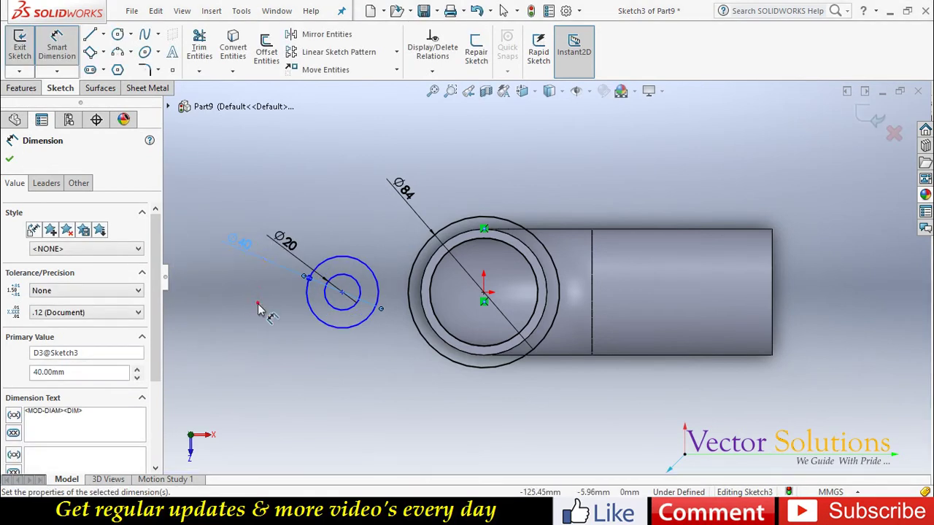
left_click(258, 303)
- Set the side circles' centre 60 mm from the pipe centre
left_click(343, 293)
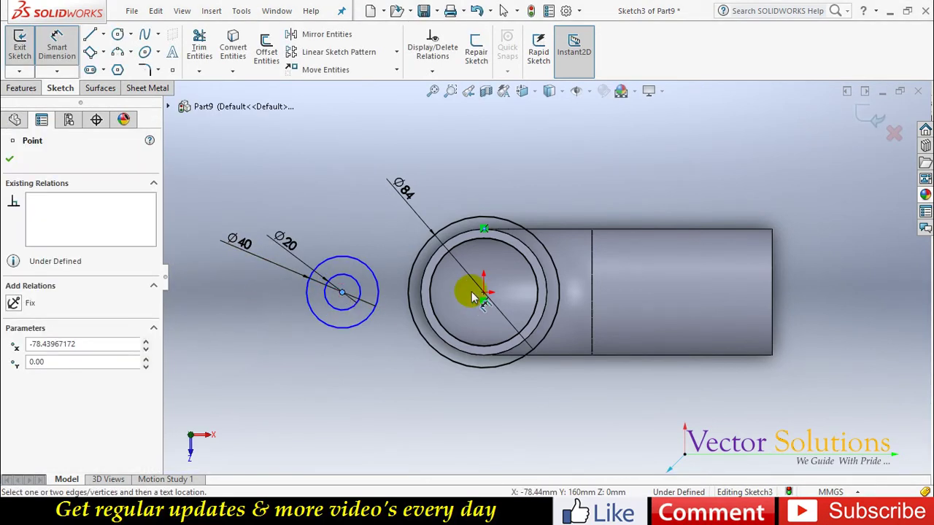
left_click(481, 292)
left_click(397, 358)
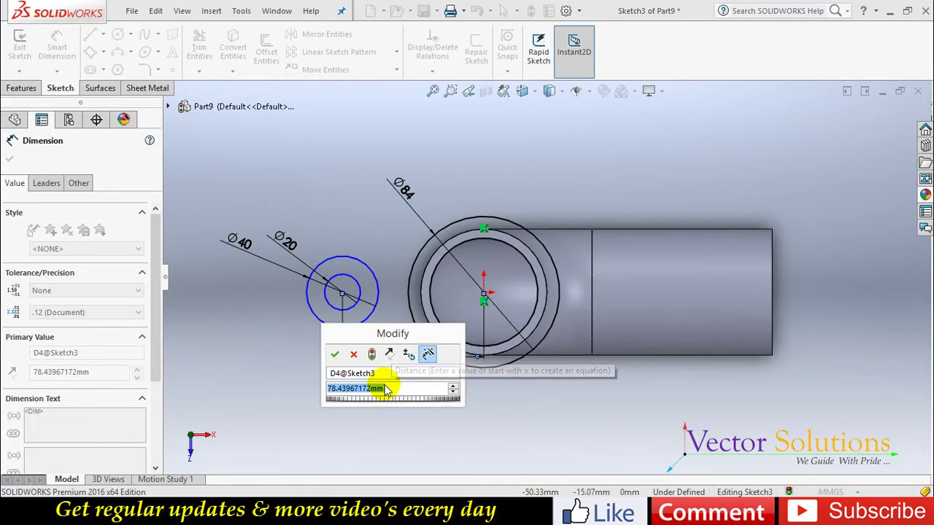
key("Return")
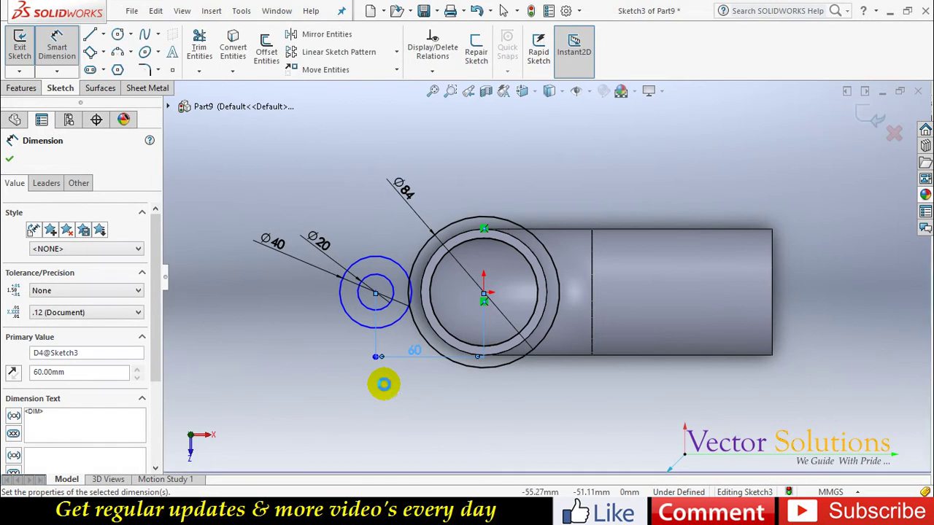
left_click(380, 399)
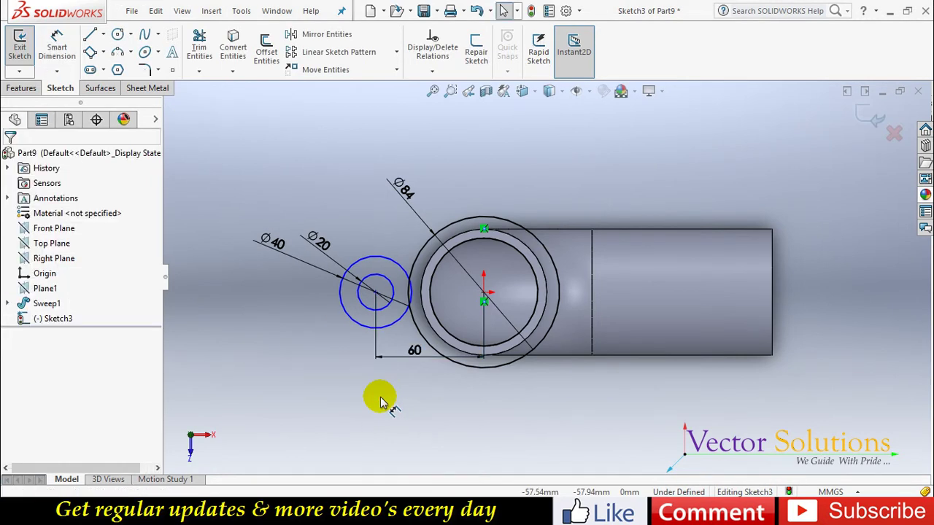
mouse_move(323, 218)
left_mouse_down()
mouse_move(431, 342)
mouse_move(423, 349)
left_mouse_up()
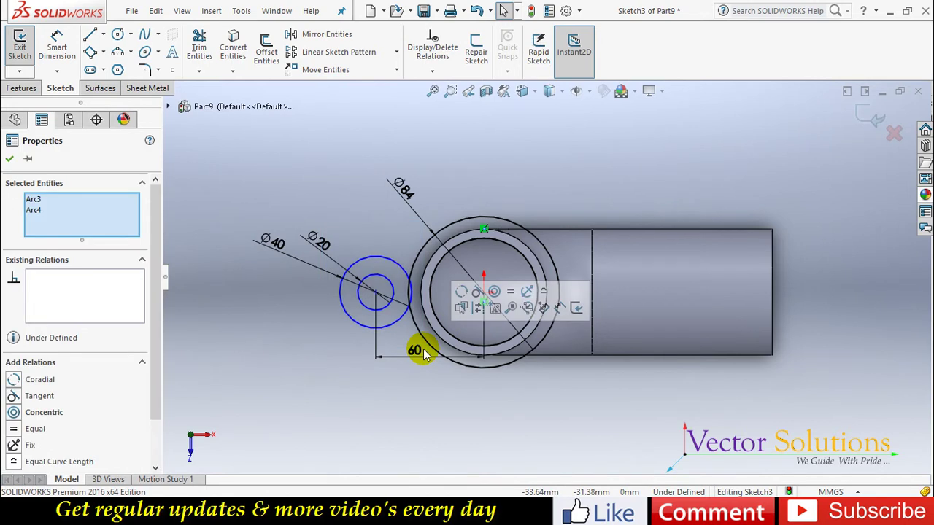
- Circularly pattern the Ø40/Ø20 circle pair with 2 instances over 360° around the pipe centre
left_click(396, 52)
left_click(379, 85)
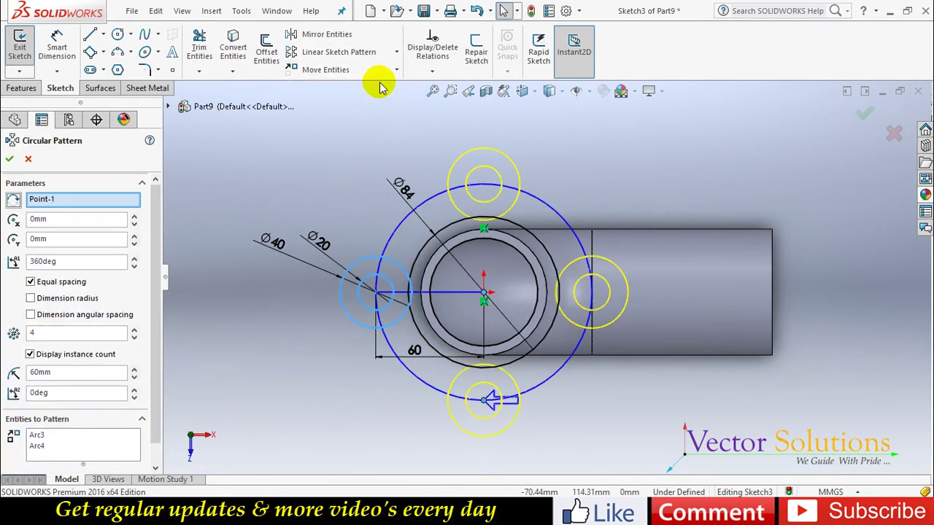
double_click(32, 333)
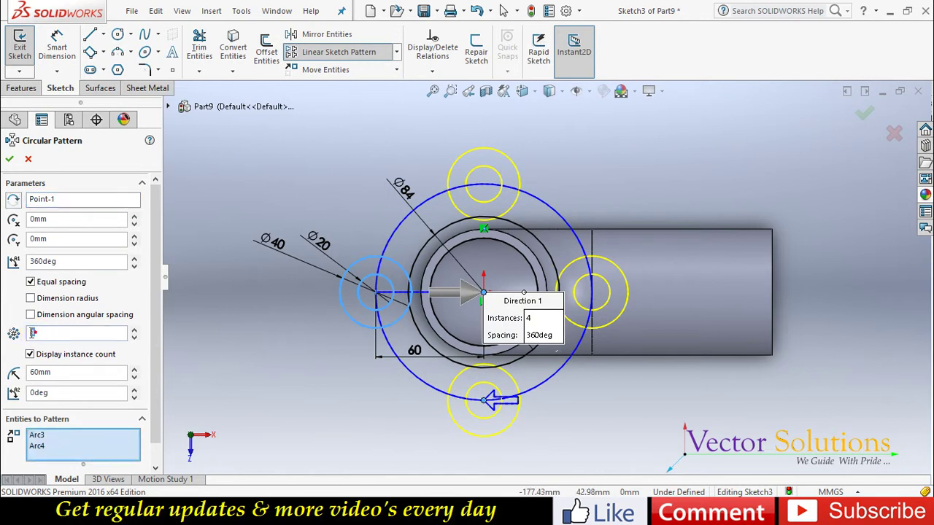
type("2")
double_click(32, 333)
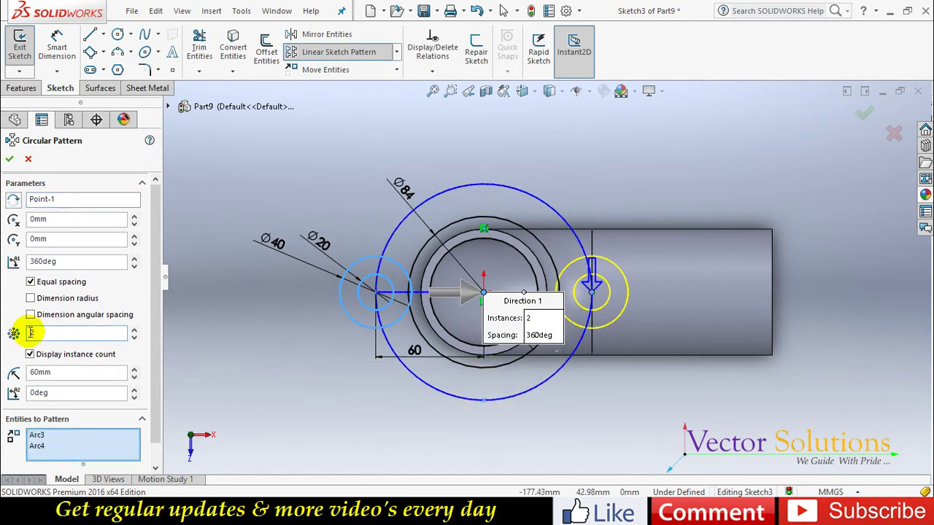
left_click(9, 158)
left_click(251, 169)
left_click(92, 35)
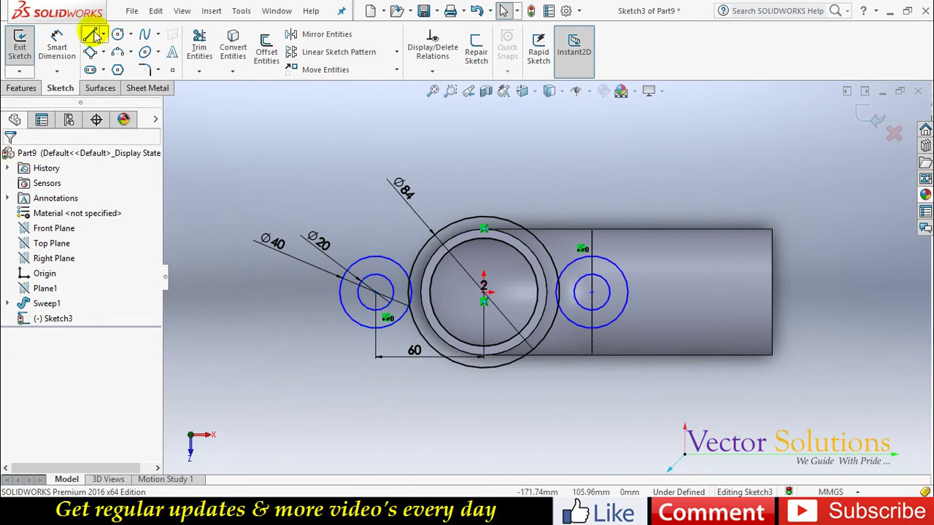
- Draw a line from the left Ø40 circle tangent to the Ø84 flange circle
left_click(363, 257)
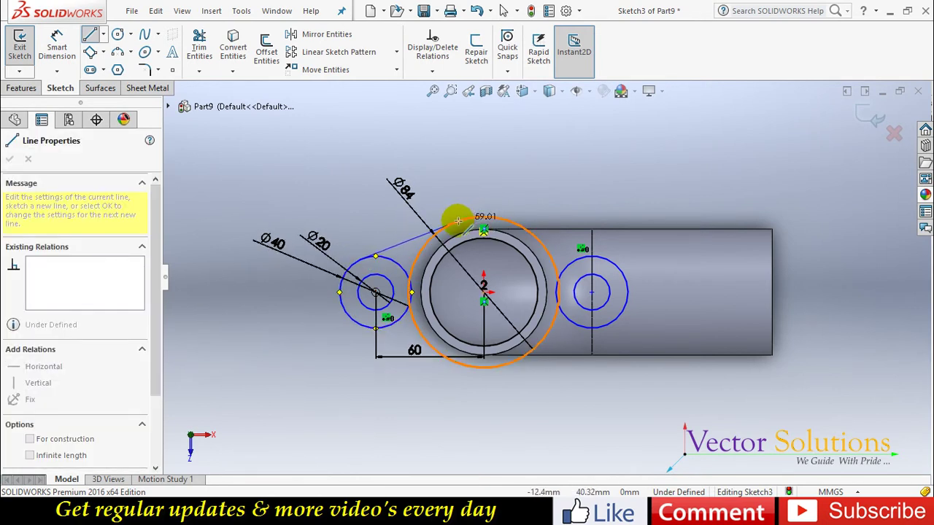
left_click(455, 222)
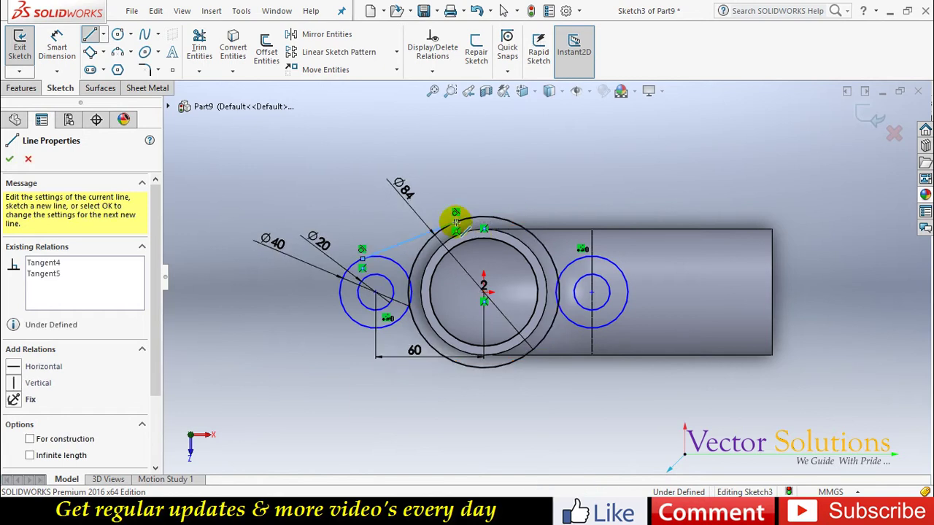
key("Escape")
- Add a horizontal, infinite-length construction line through the origin
left_click(89, 34)
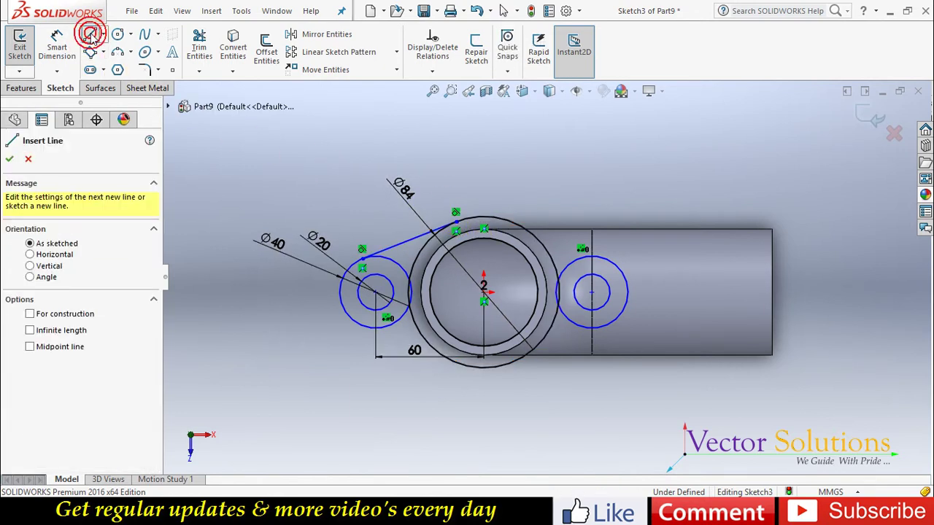
left_click(53, 255)
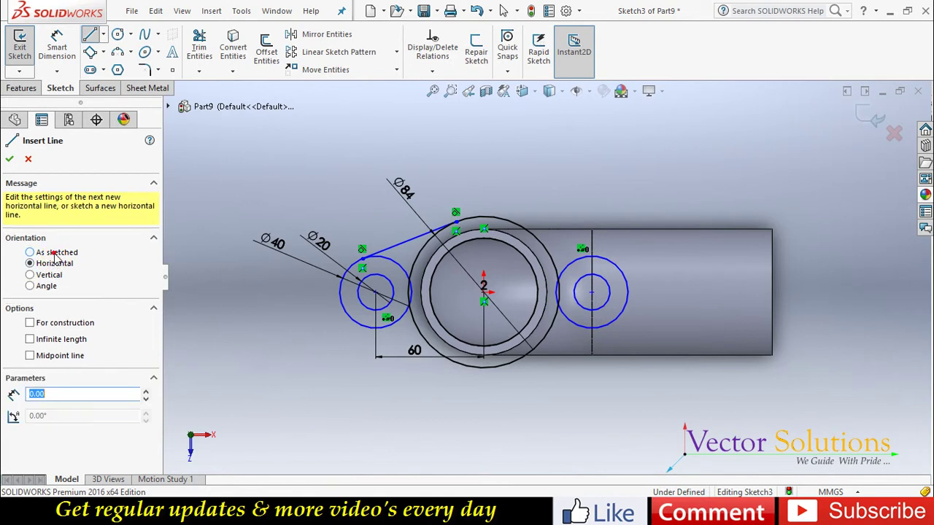
left_click(49, 322)
left_click(50, 340)
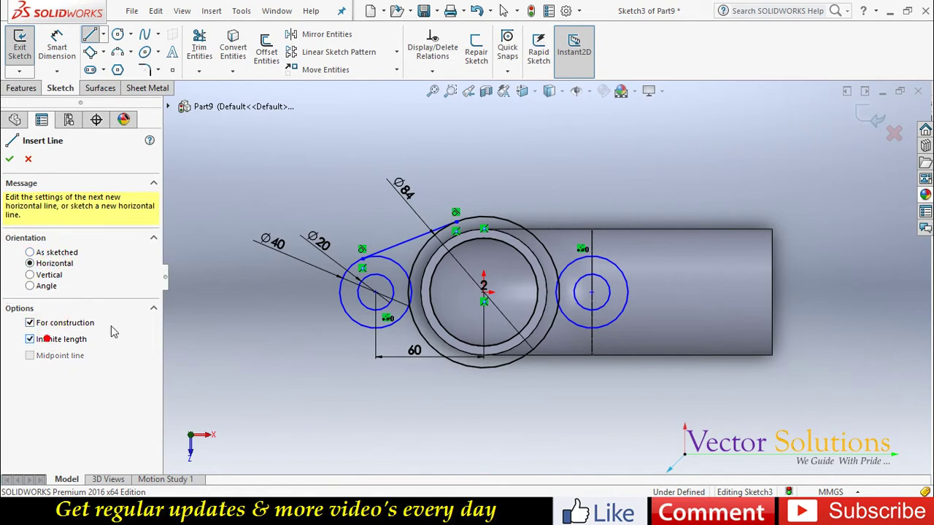
left_click(484, 291)
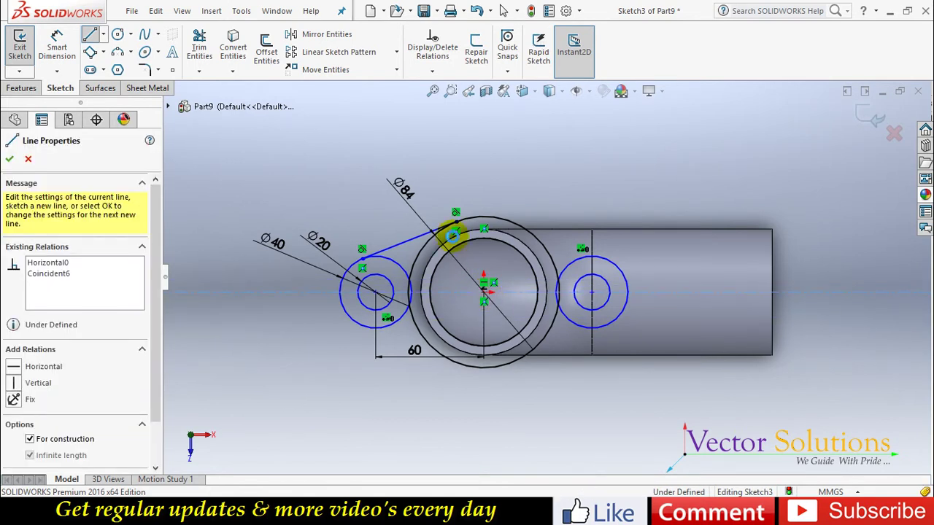
key("Escape")
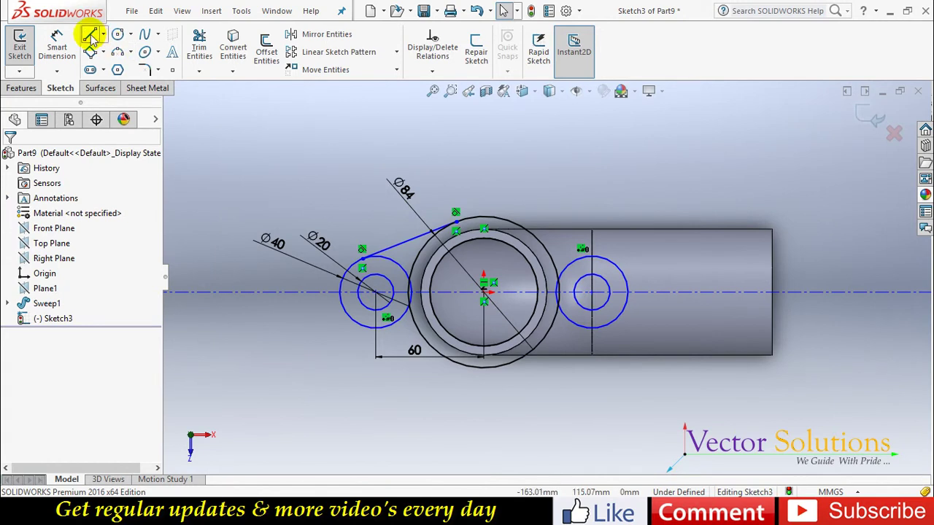
left_click(89, 34)
- Add an infinite vertical construction centerline through the origin
left_click(30, 265)
left_click(30, 313)
left_click(42, 330)
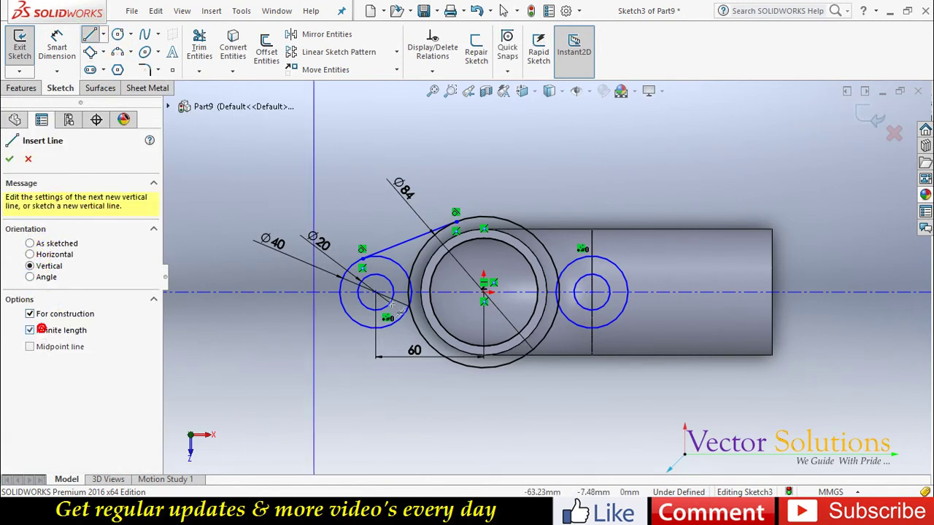
left_click(483, 292)
key("Escape")
- Mirror the upper tangent line about the horizontal centerline to create the lower one
left_click(406, 243)
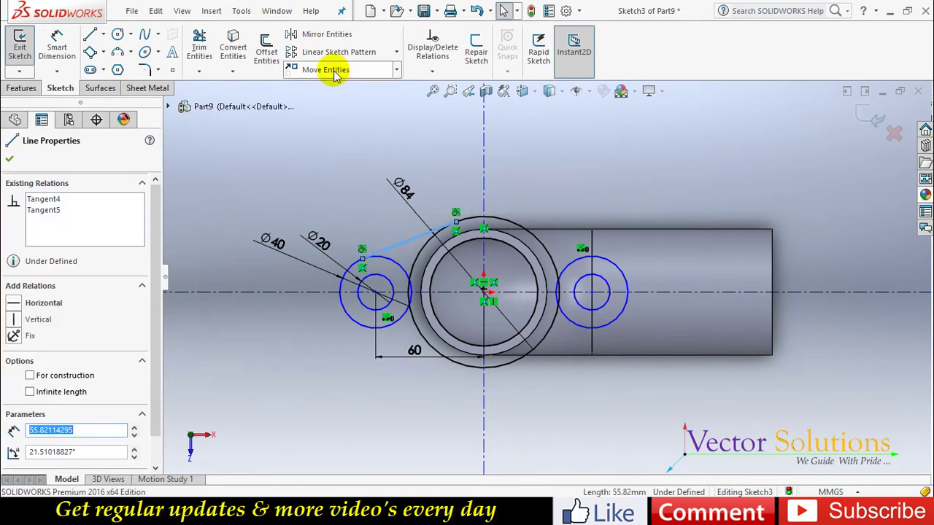
left_click(332, 38)
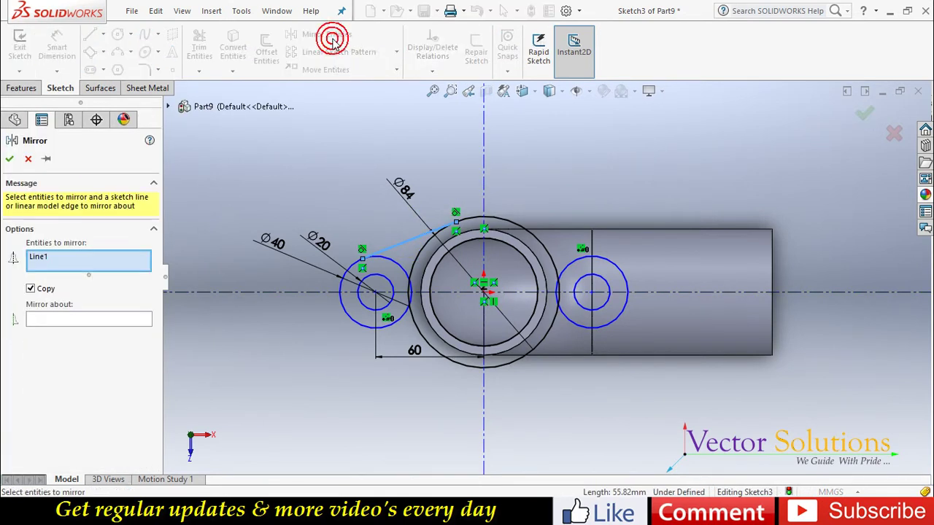
left_click(116, 319)
left_click(267, 293)
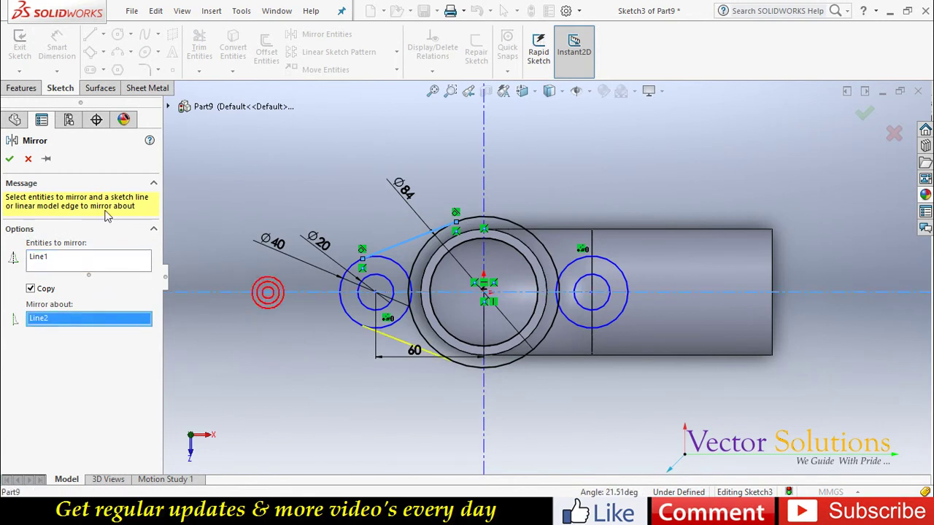
left_click(10, 158)
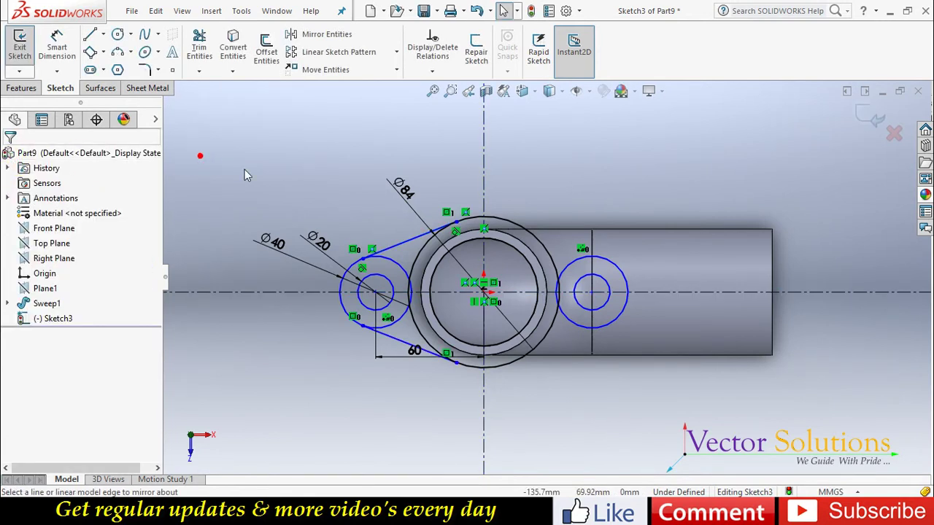
- Mirror both left tangent lines about the vertical centerline onto the right side
left_click(390, 339)
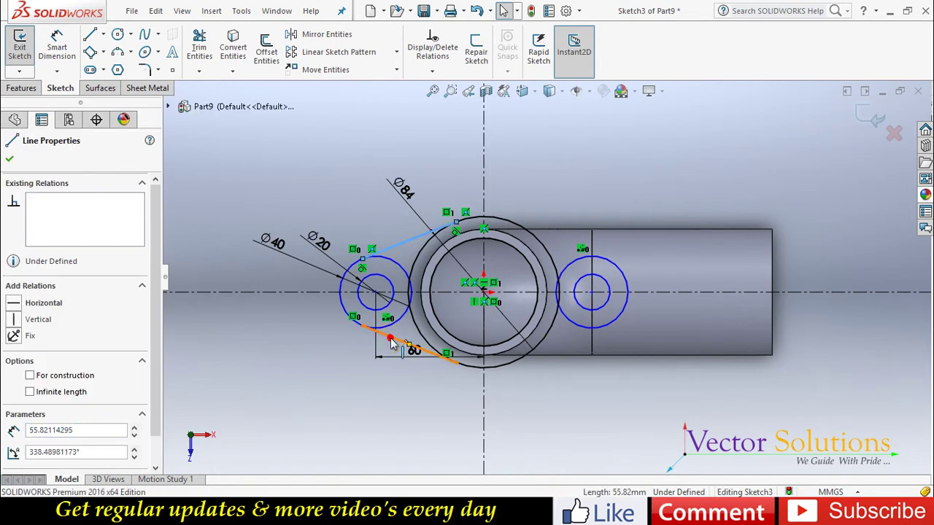
left_click(390, 342, "ctrl")
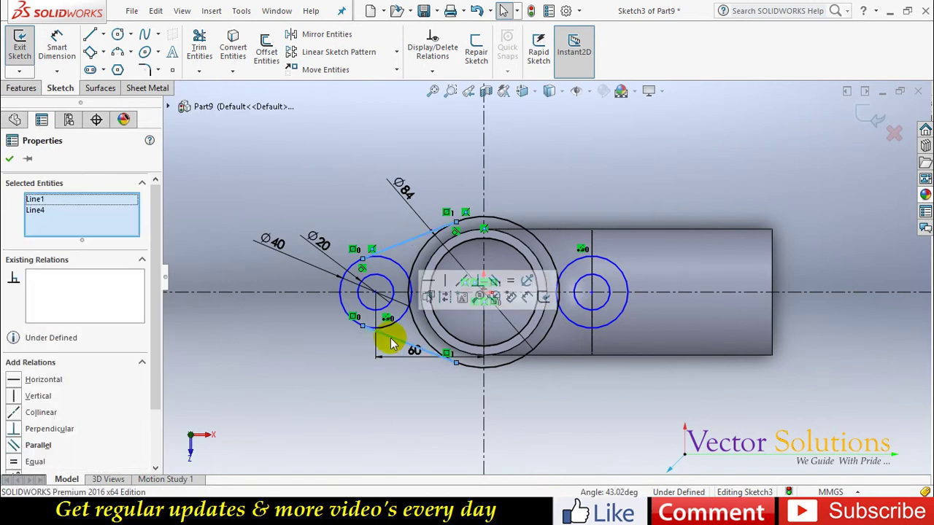
left_click(321, 34)
left_click(115, 325)
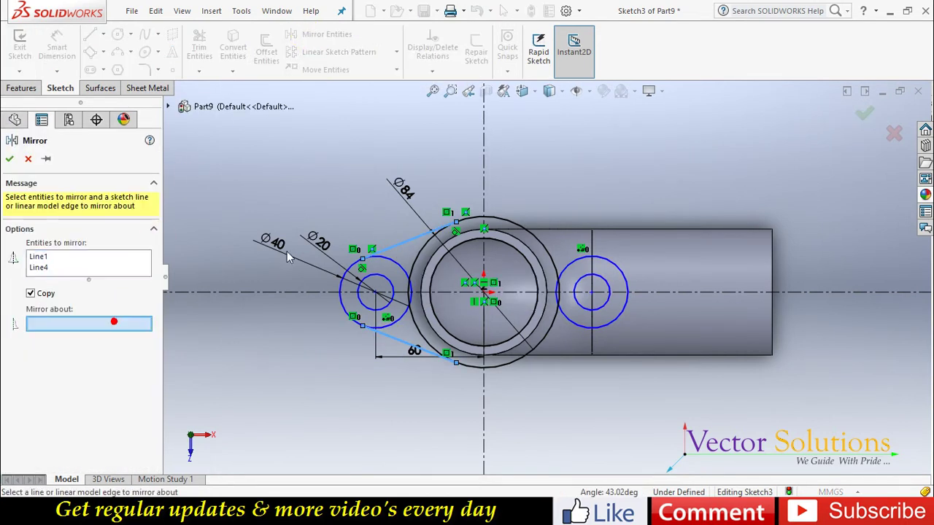
left_click(484, 179)
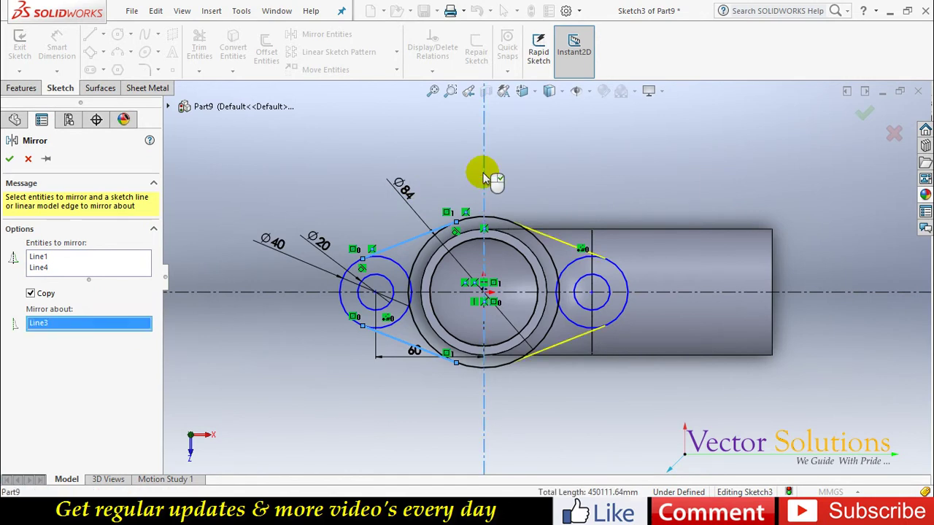
left_click(10, 161)
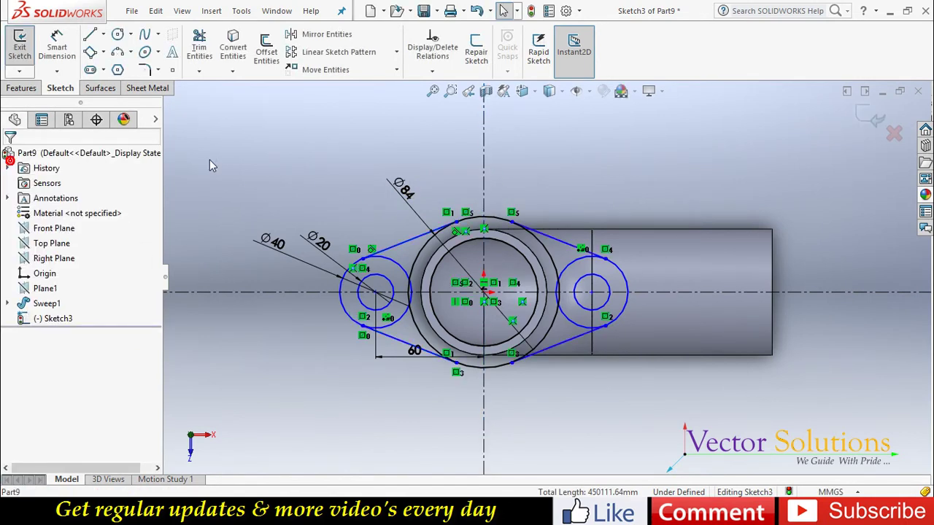
- Delete the vertical and horizontal centerlines
left_click(485, 163)
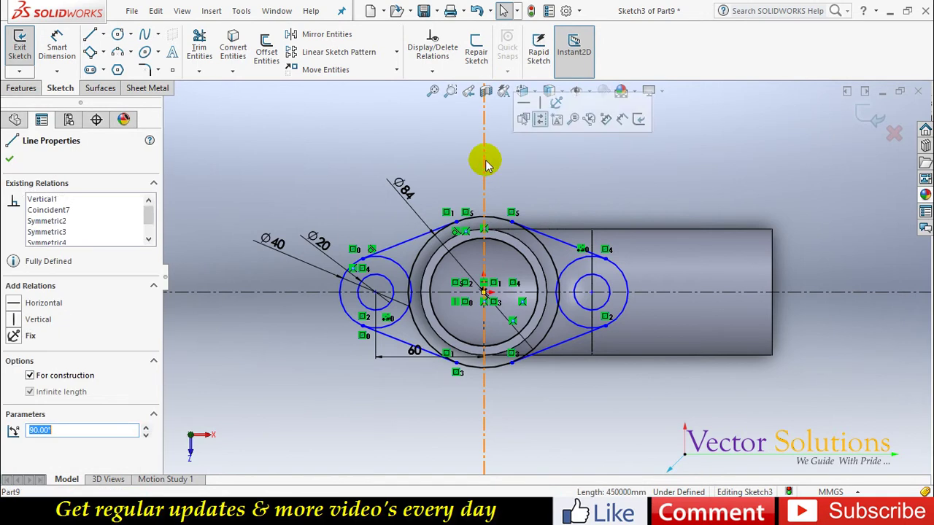
key("Delete")
left_click(314, 293)
key("Delete")
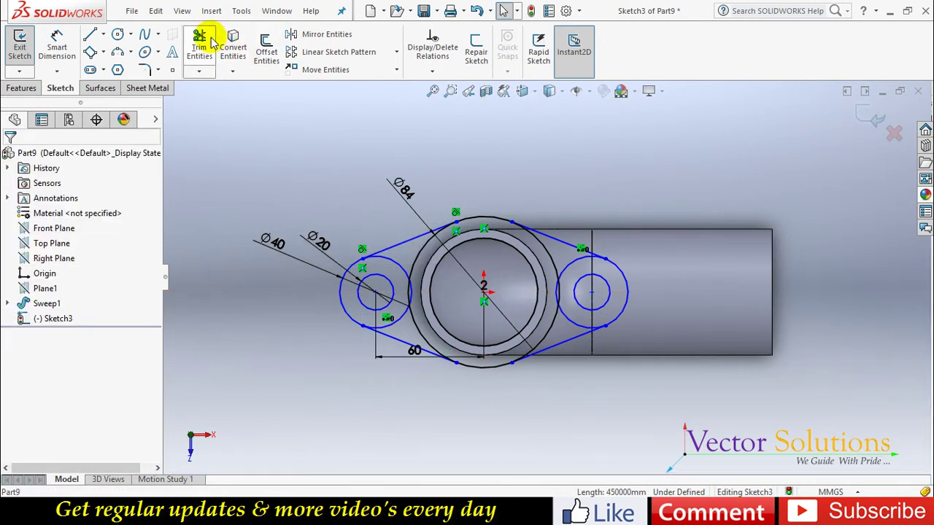
- Power-trim the inner arcs of the Ø84 and Ø40 circles into one closed outline
left_click(199, 45)
mouse_move(411, 259)
left_mouse_down()
mouse_move(420, 254)
mouse_move(396, 270)
mouse_move(427, 309)
left_mouse_up()
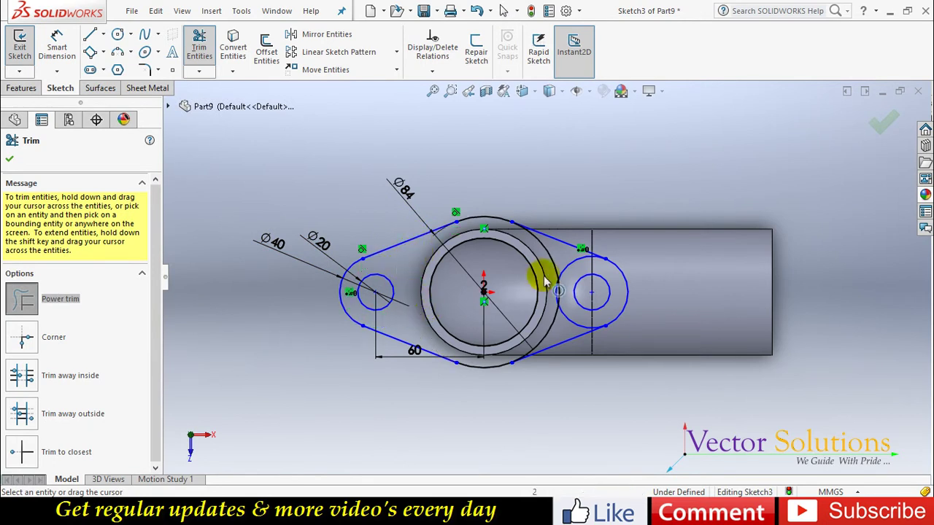
mouse_move(541, 257)
left_mouse_down()
mouse_move(572, 273)
mouse_move(558, 301)
mouse_move(569, 322)
left_mouse_up()
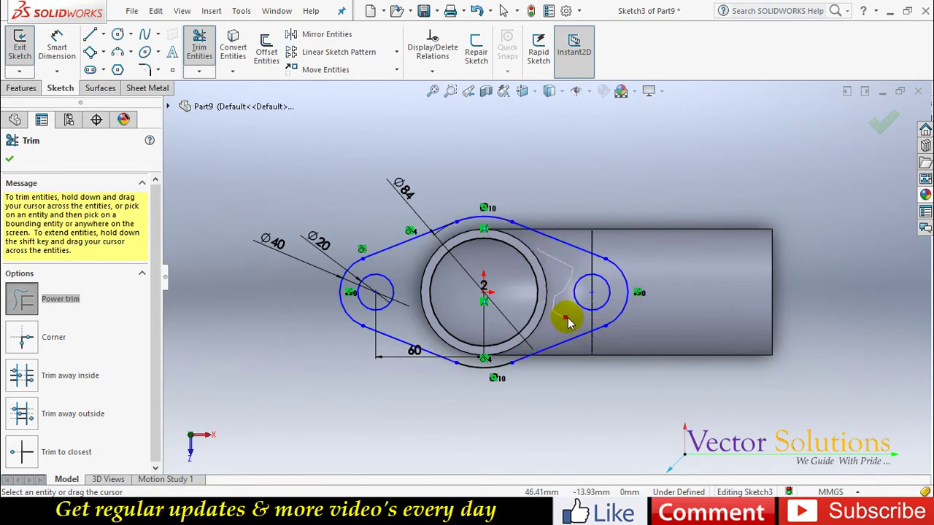
left_click(879, 125)
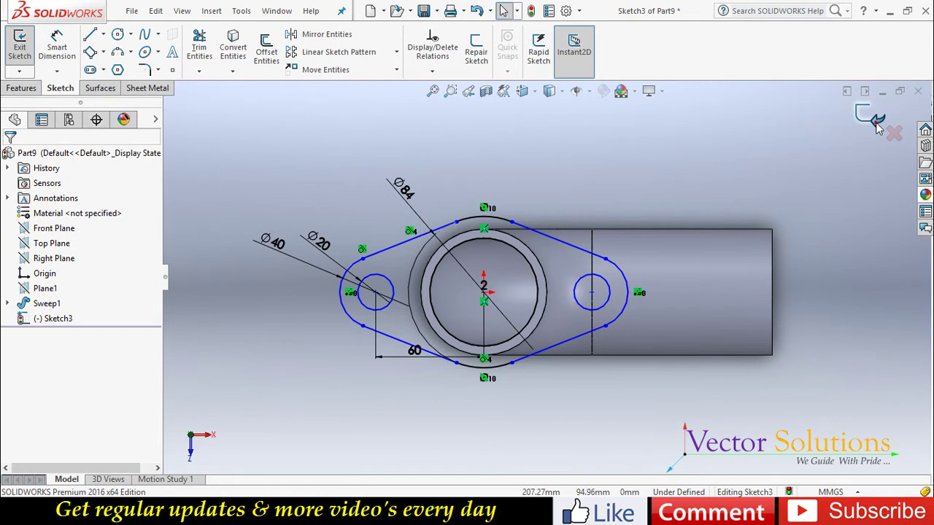
- Extrude the flange sketch 10 mm, reversed onto the pipe's top end
left_click(872, 118)
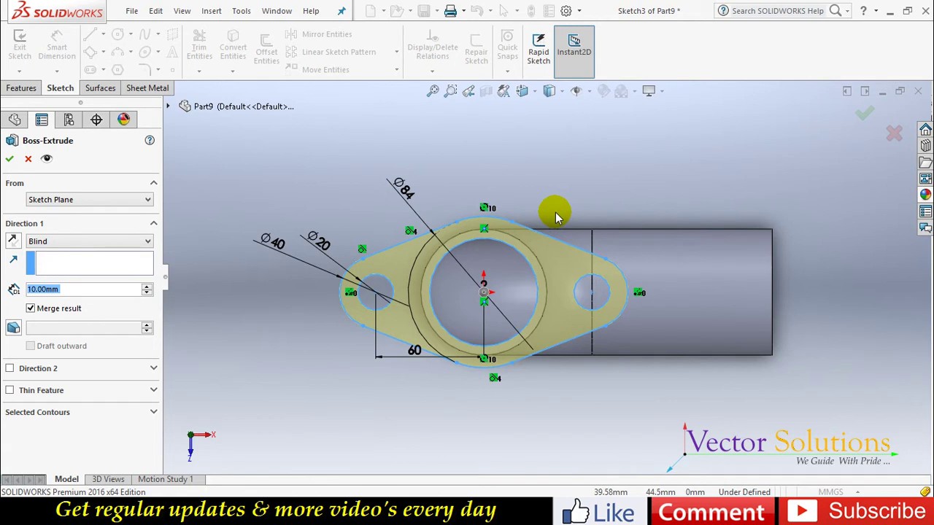
mouse_move(555, 212)
middle_mouse_down()
mouse_move(544, 209)
mouse_move(542, 184)
middle_mouse_up()
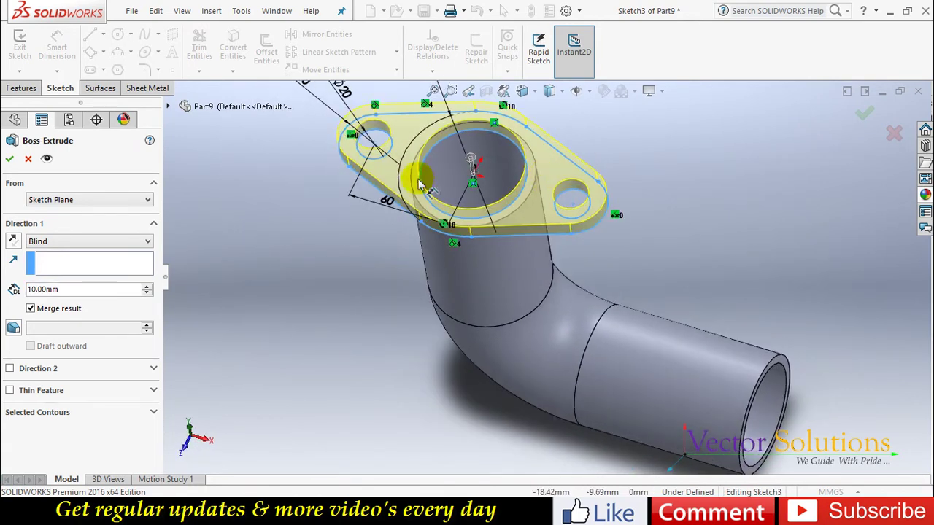
left_click(13, 242)
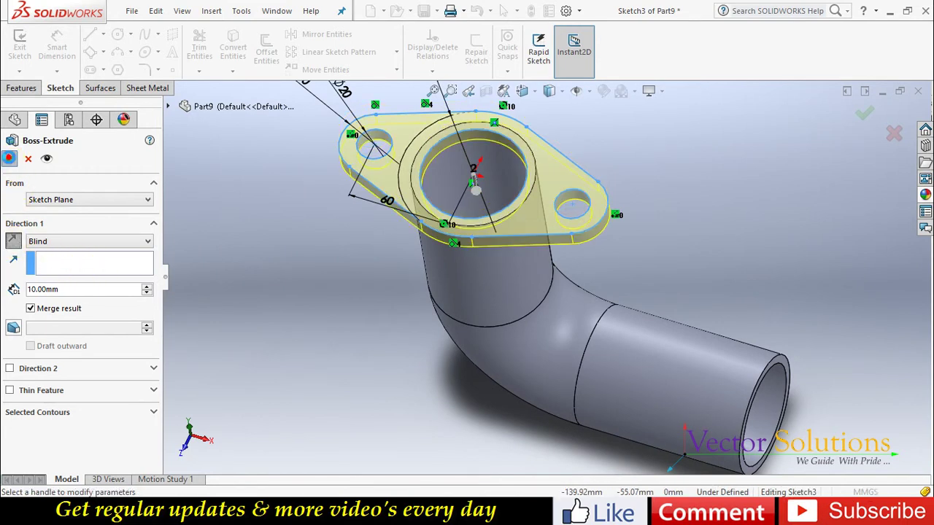
left_click(344, 248)
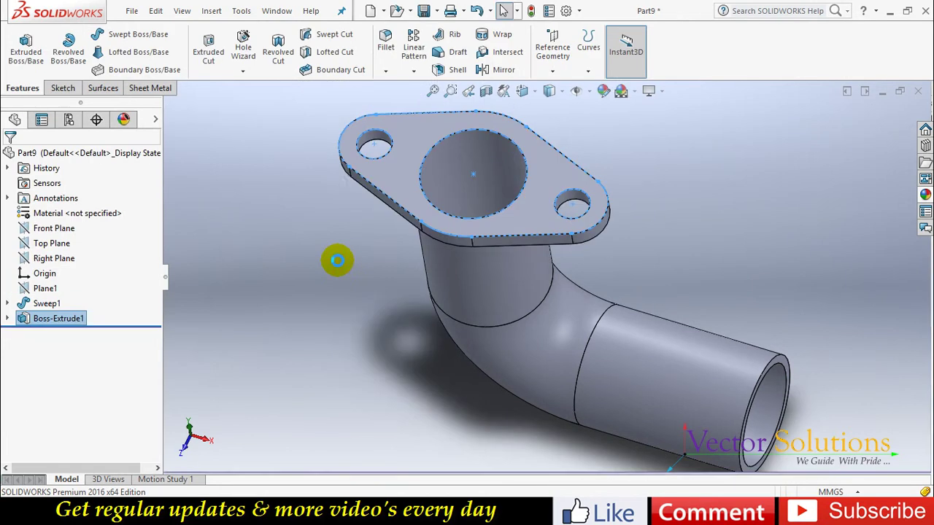
scroll(335, 260, "up", 3)
mouse_move(336, 260)
middle_mouse_down()
mouse_move(456, 312)
mouse_move(635, 156)
middle_mouse_up()
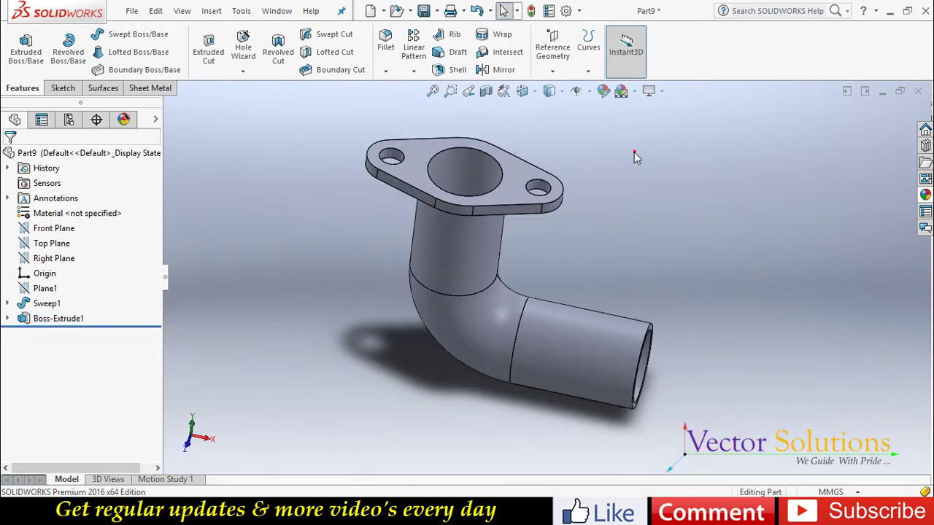
- Create a mid plane between the Top Plane and the Right Plane
left_click(552, 70)
left_click(557, 88)
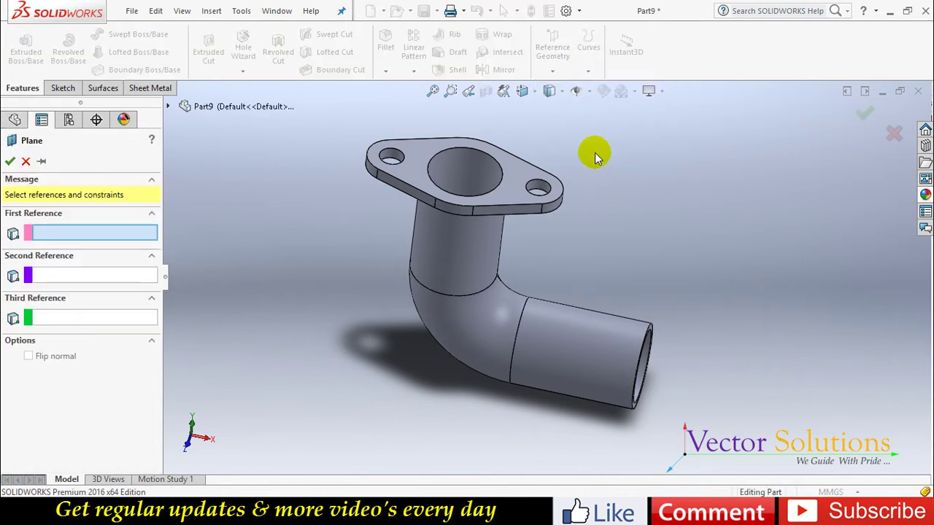
left_click(167, 106)
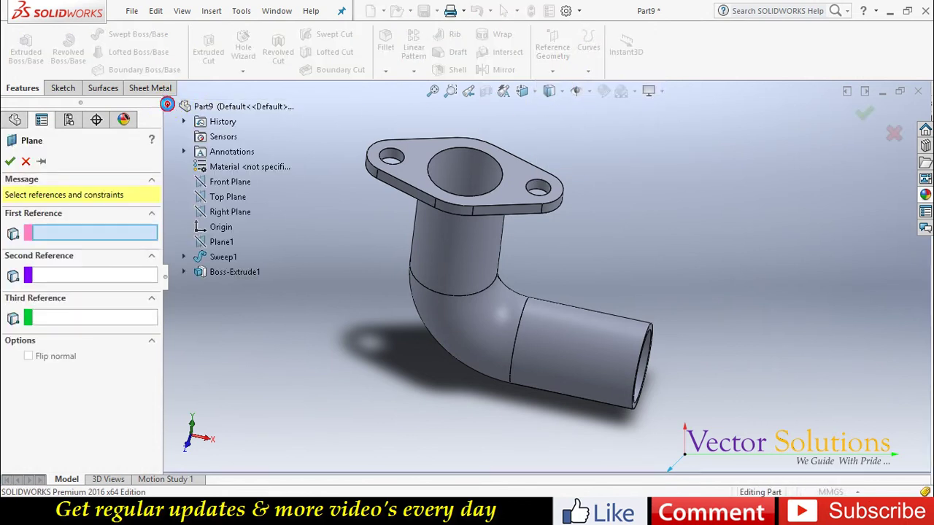
left_click(214, 199)
left_click(220, 212)
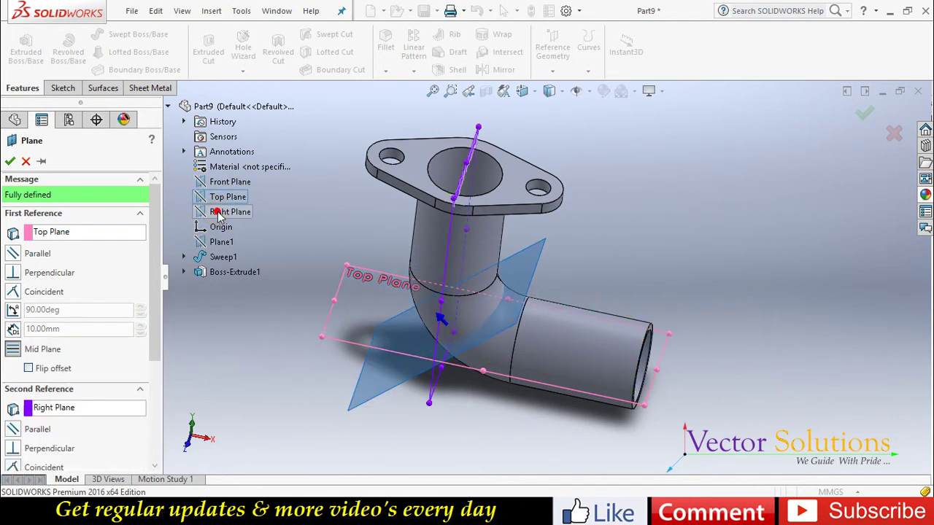
left_click(11, 161)
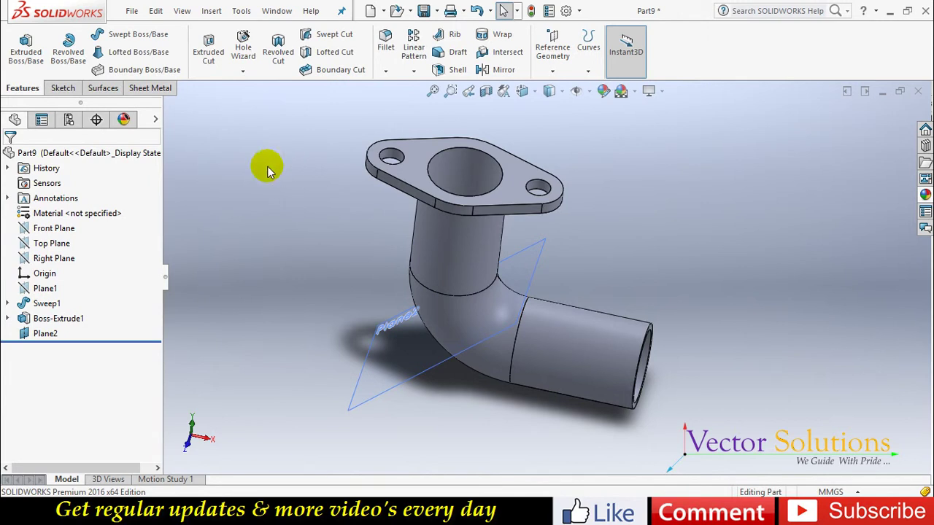
- Mirror Boss-Extrude1 across Plane2 onto the other pipe end, then hide Plane2
left_click(78, 319)
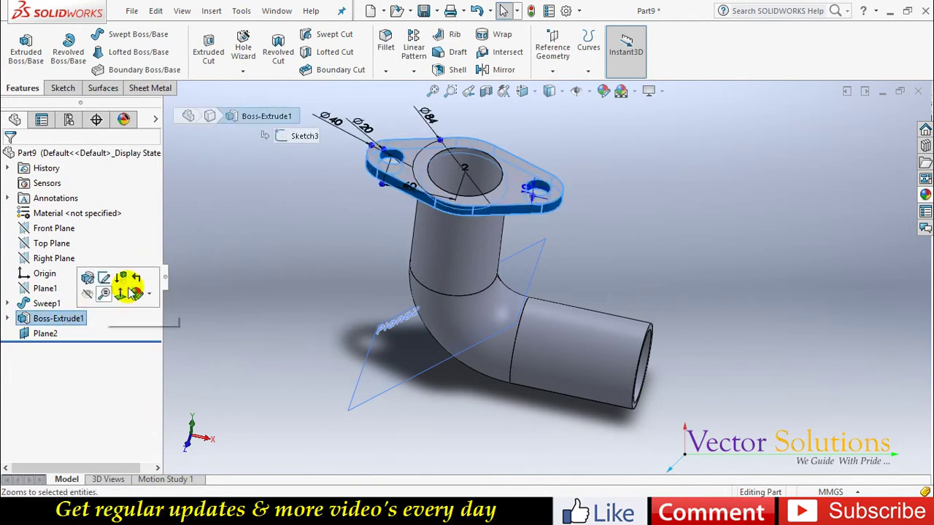
left_click(479, 68)
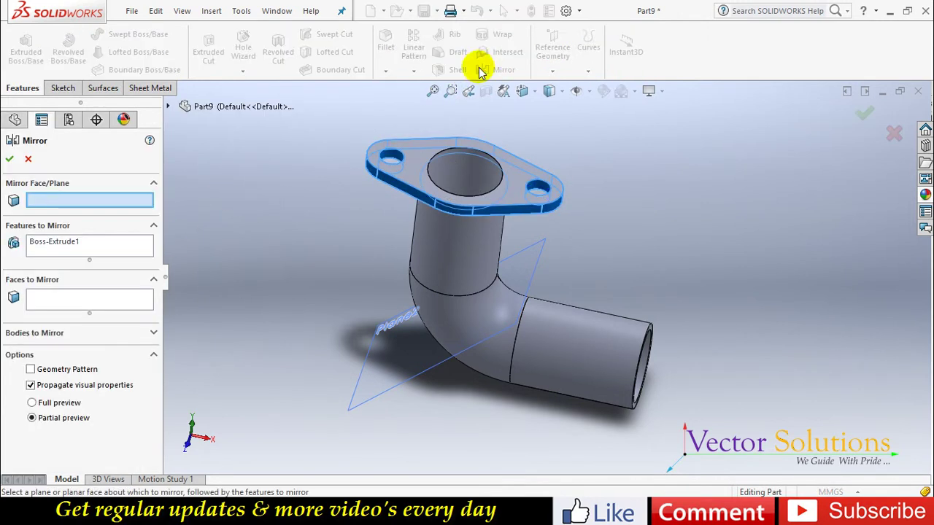
left_click(541, 255)
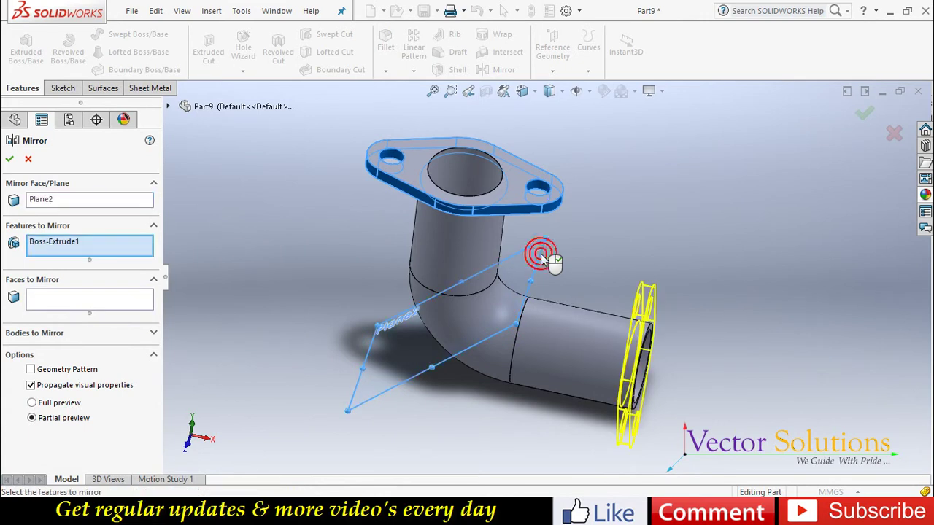
right_click(541, 254)
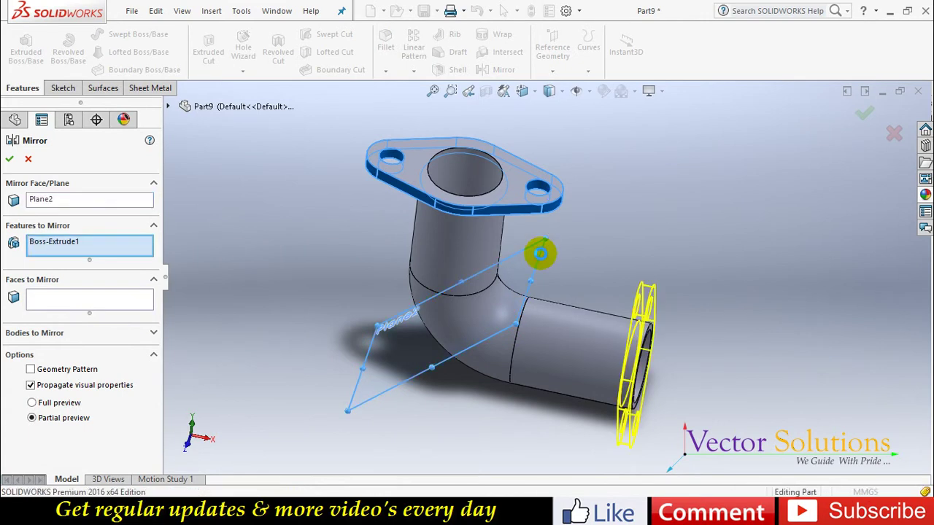
left_click(542, 248)
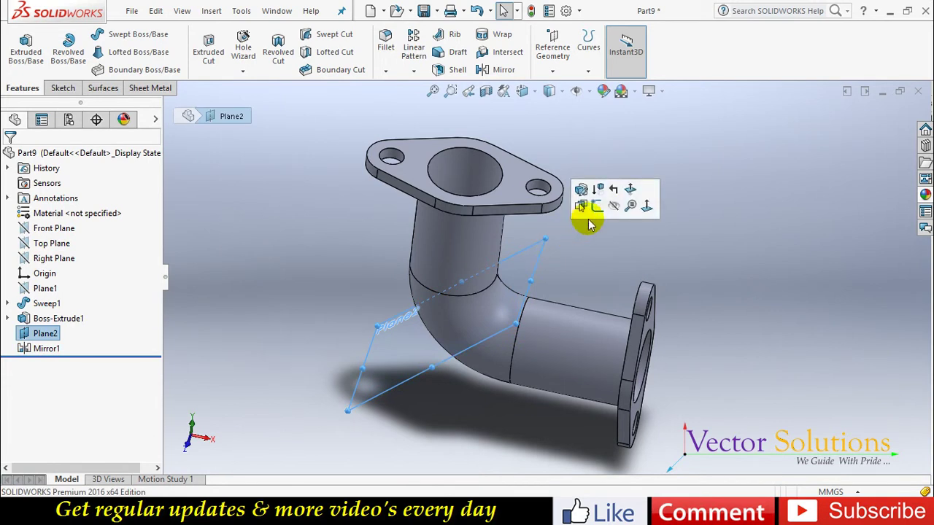
left_click(613, 205)
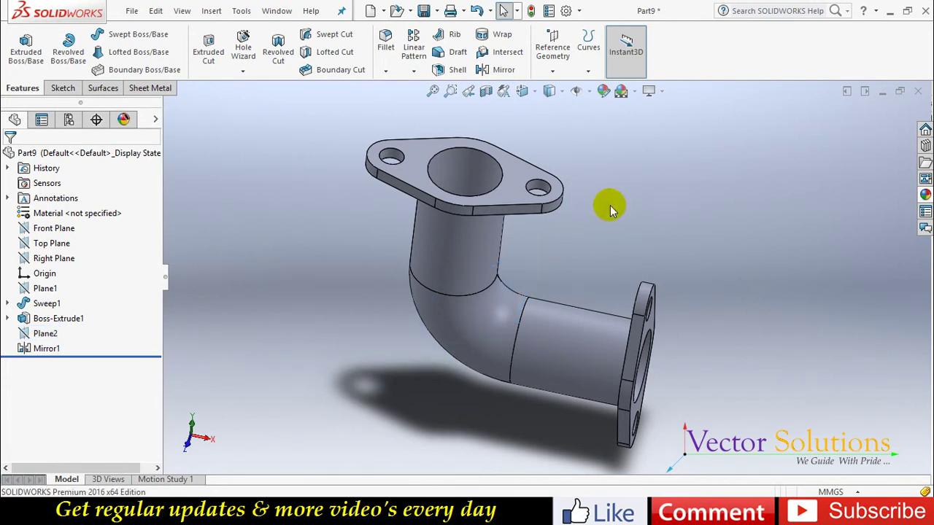
- Chamfer the bore edges of both flanges at 4 mm by 45°
left_click(385, 71)
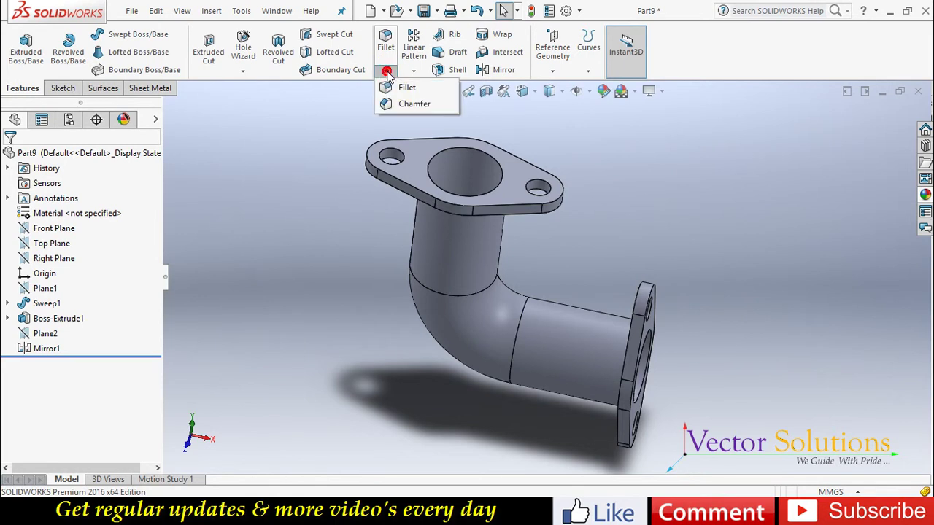
left_click(408, 104)
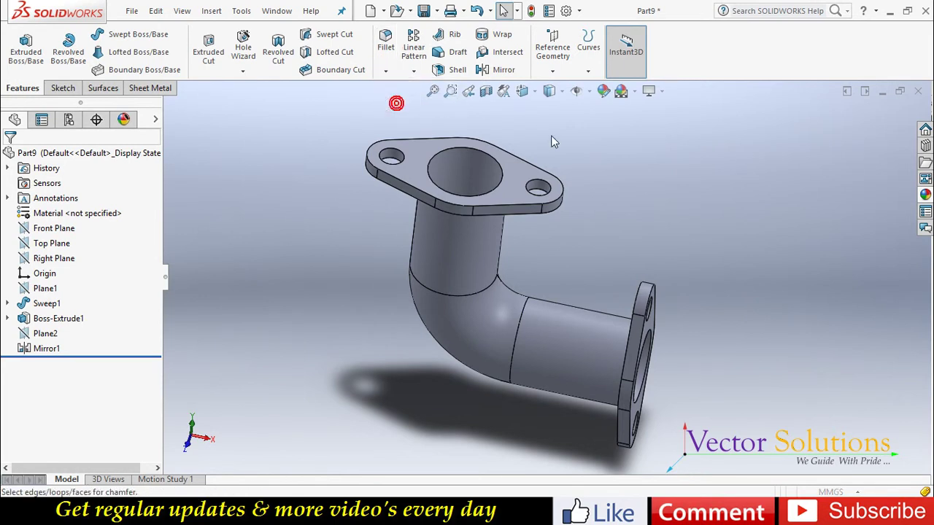
left_click(486, 153)
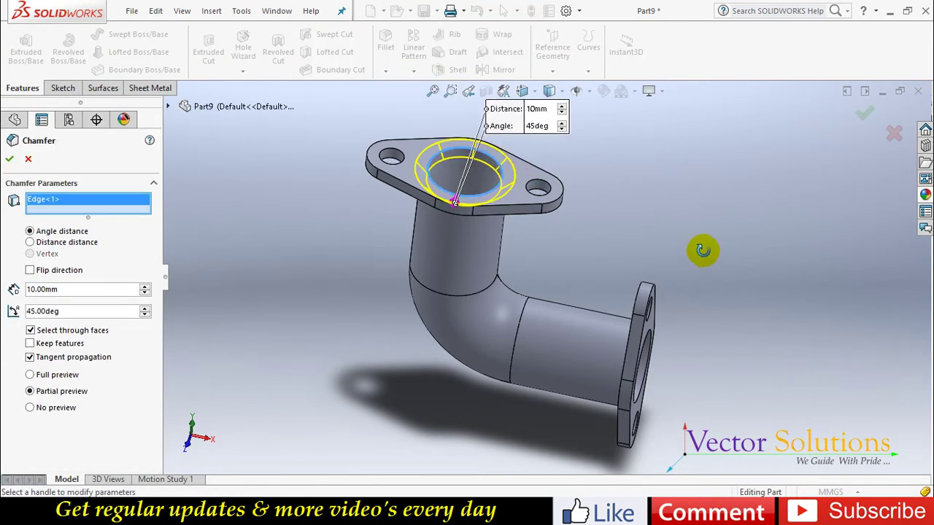
middle_click_drag(707, 251, 696, 245)
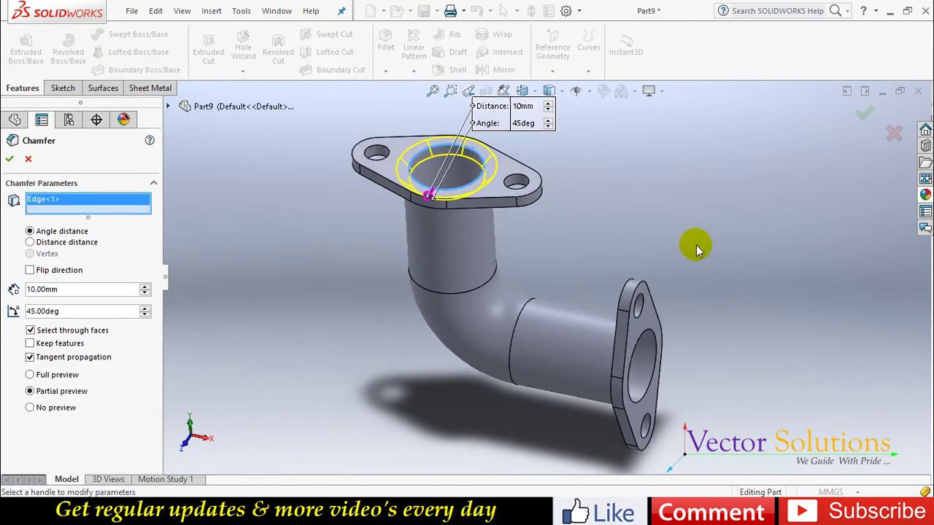
left_click(652, 337)
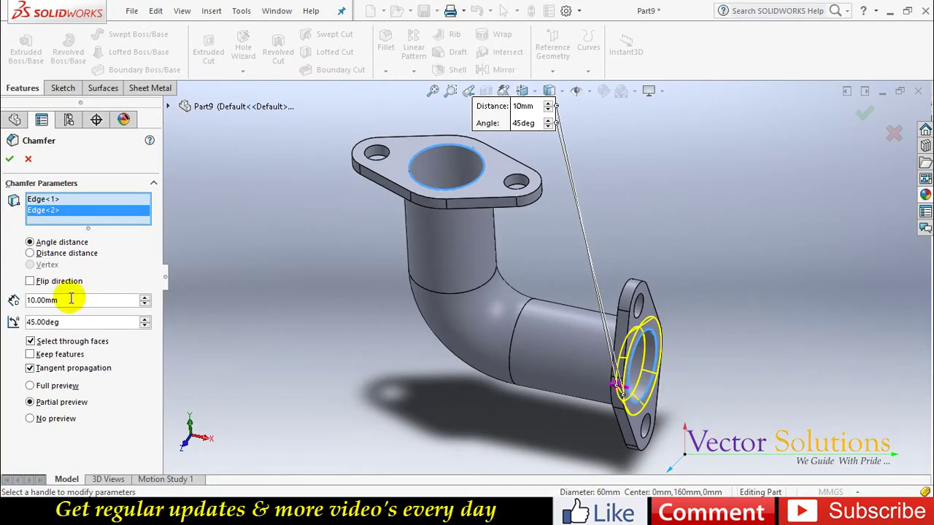
type("4")
key("Return")
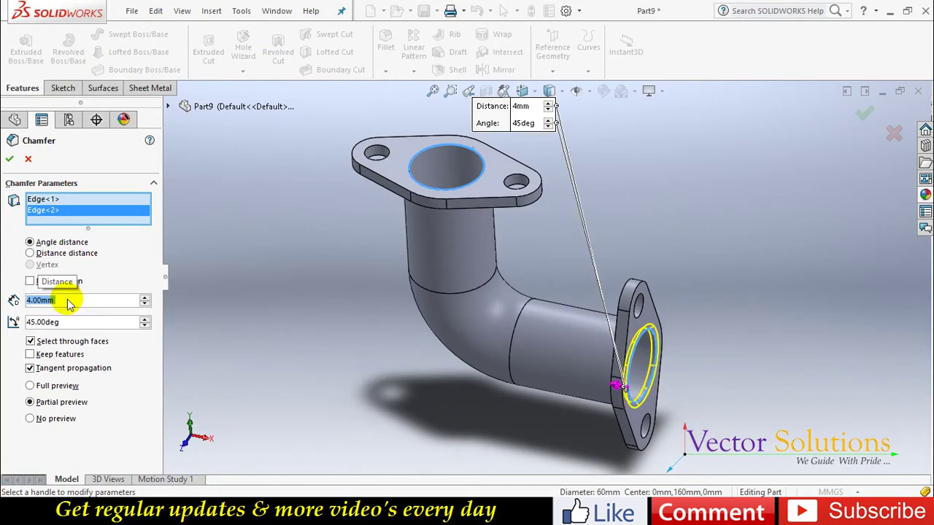
left_click(9, 158)
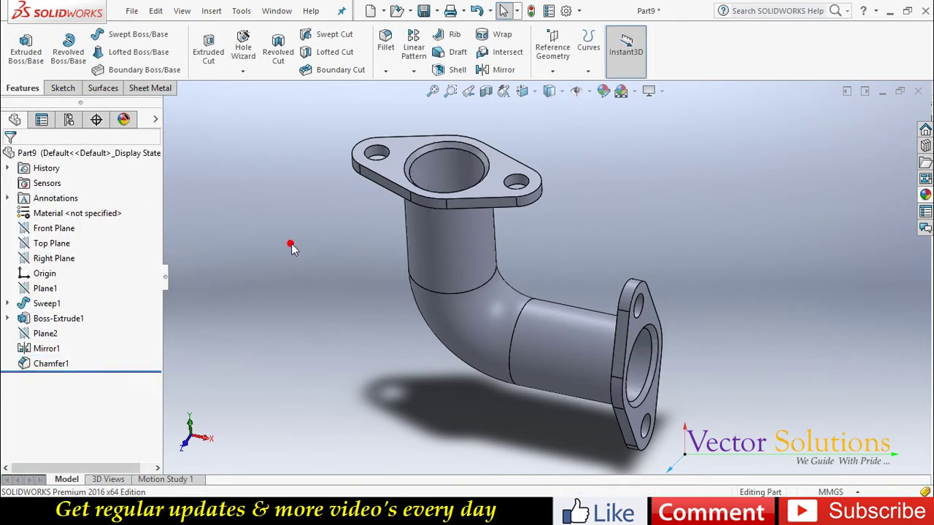
middle_click_drag(329, 261, 386, 191)
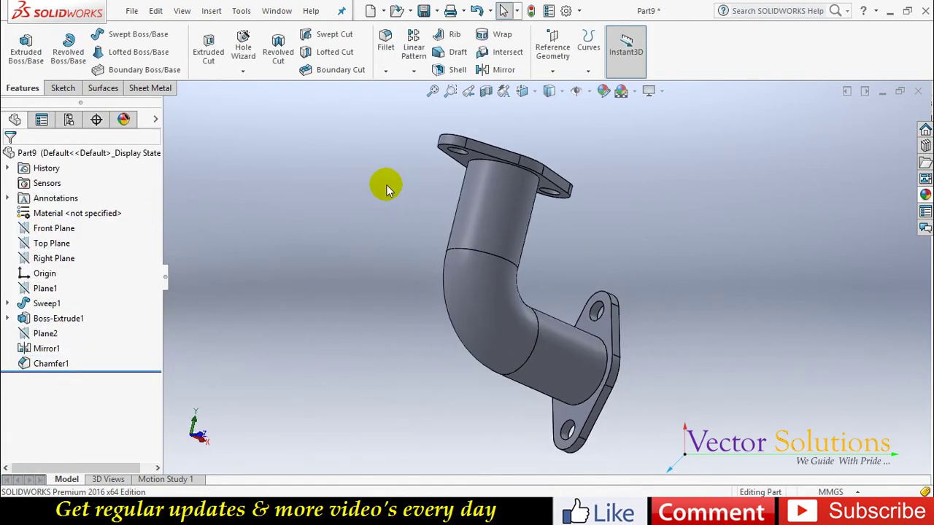
- Fillet both pipe-to-flange joint edges at 3 mm radius, then view isometric
left_click(385, 41)
left_click(473, 164)
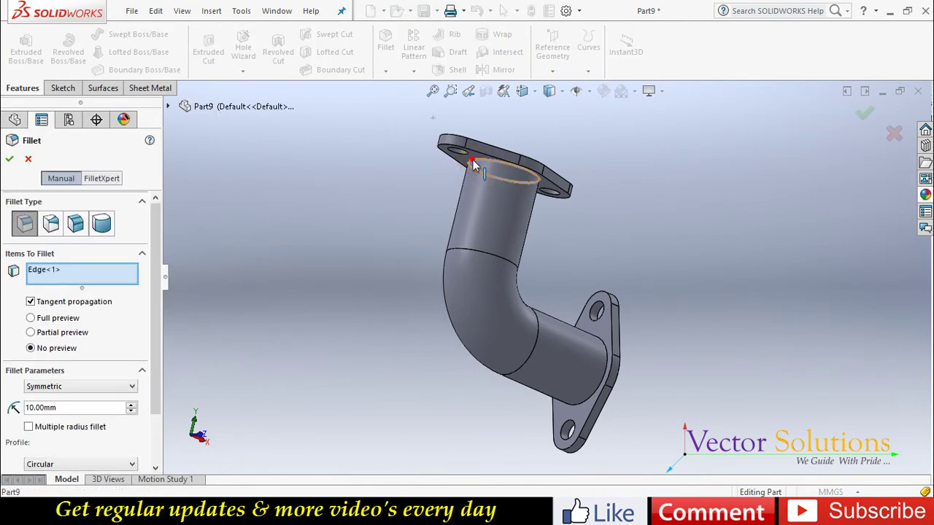
left_click(599, 341)
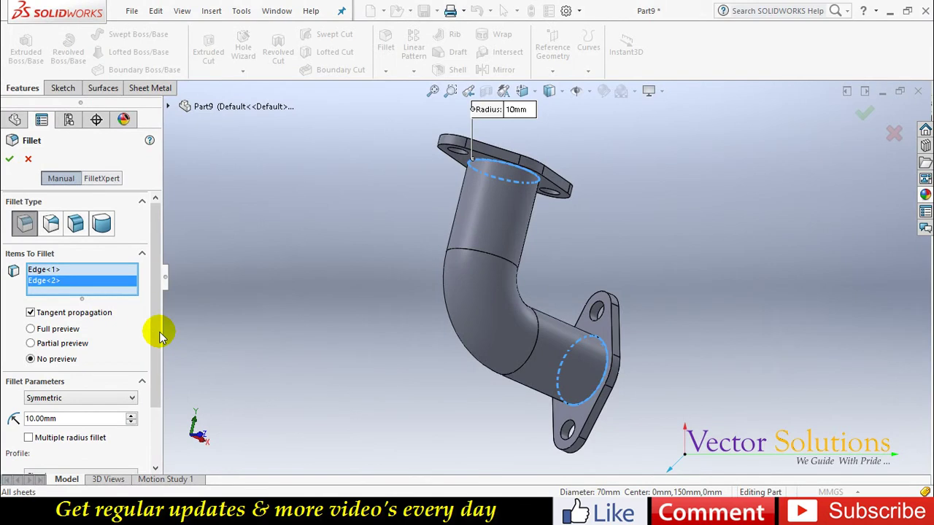
left_click(72, 418)
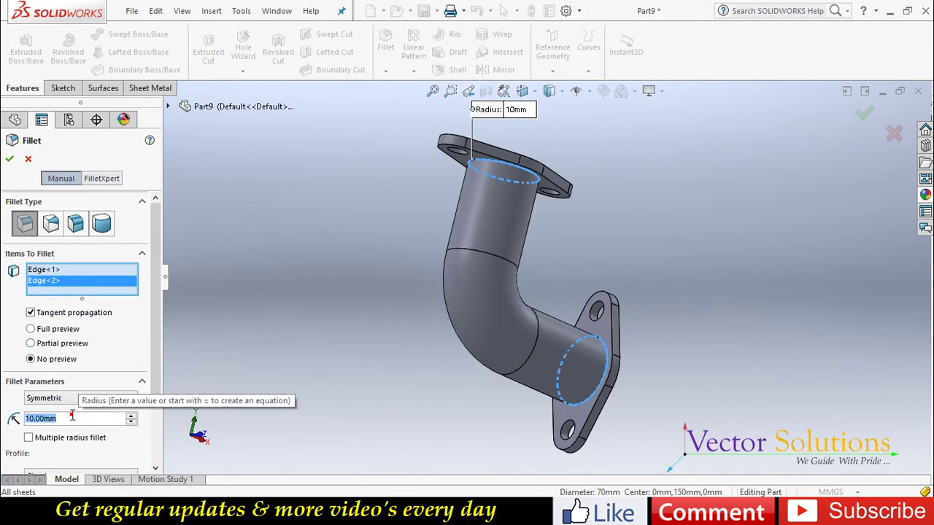
type("3")
key("Return")
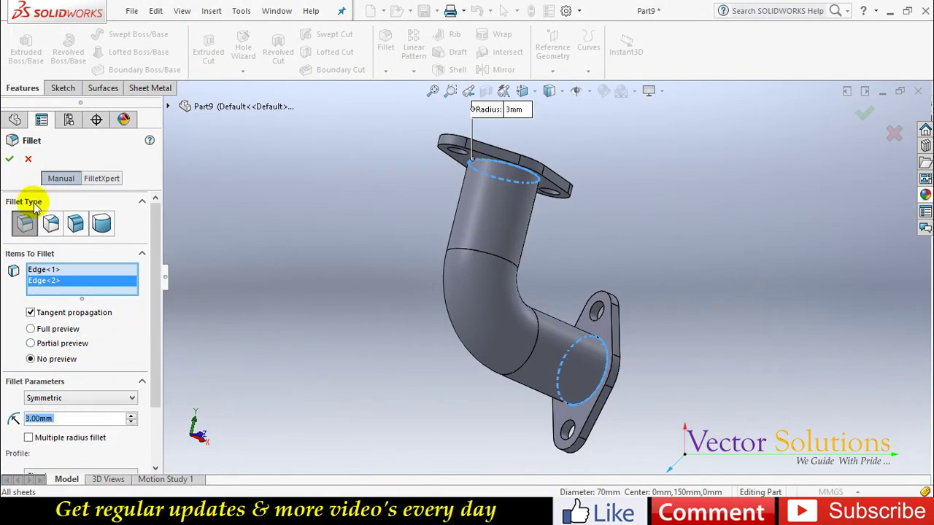
left_click(9, 159)
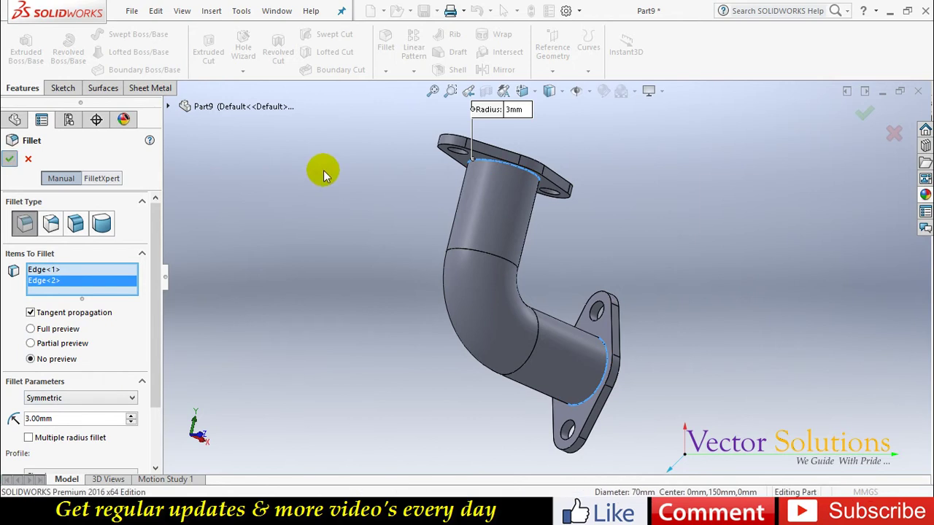
left_click(531, 89)
left_click(597, 132)
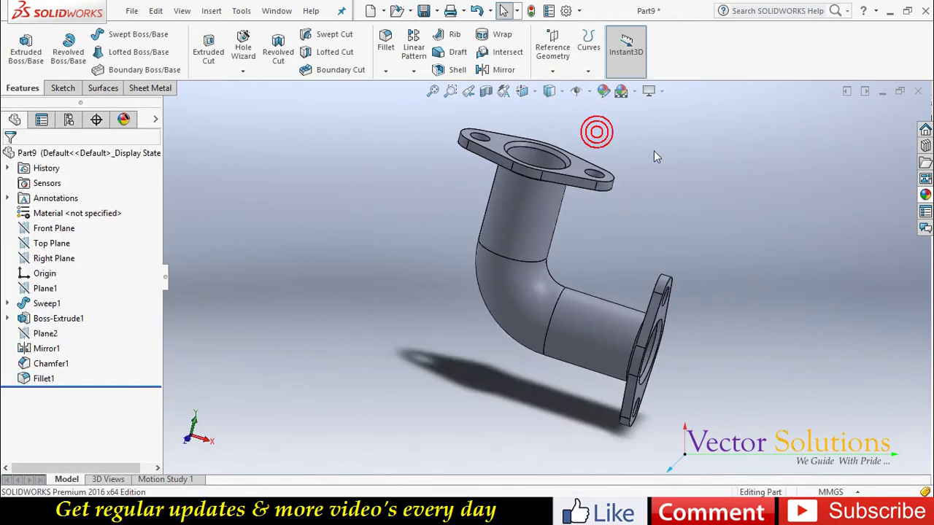
- Apply an orange copper colour to the whole part
scroll(696, 155, "down", 2)
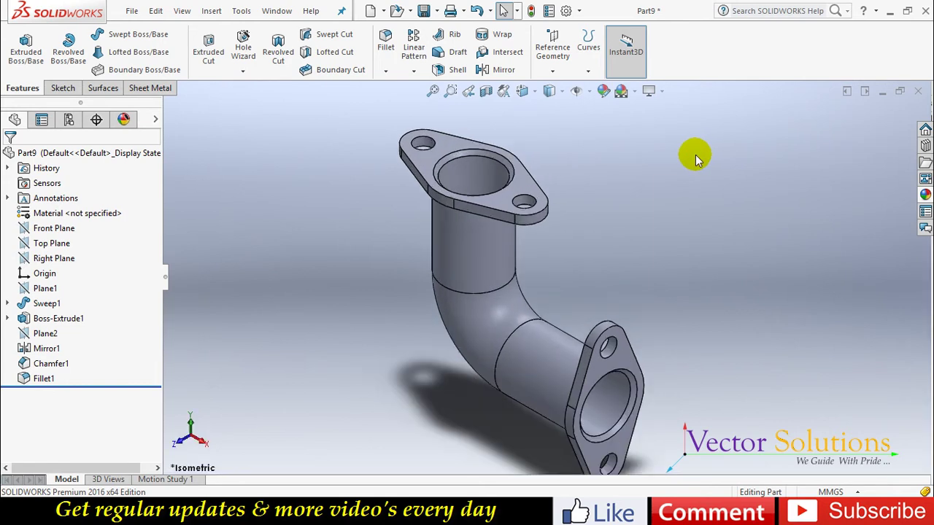
key("f")
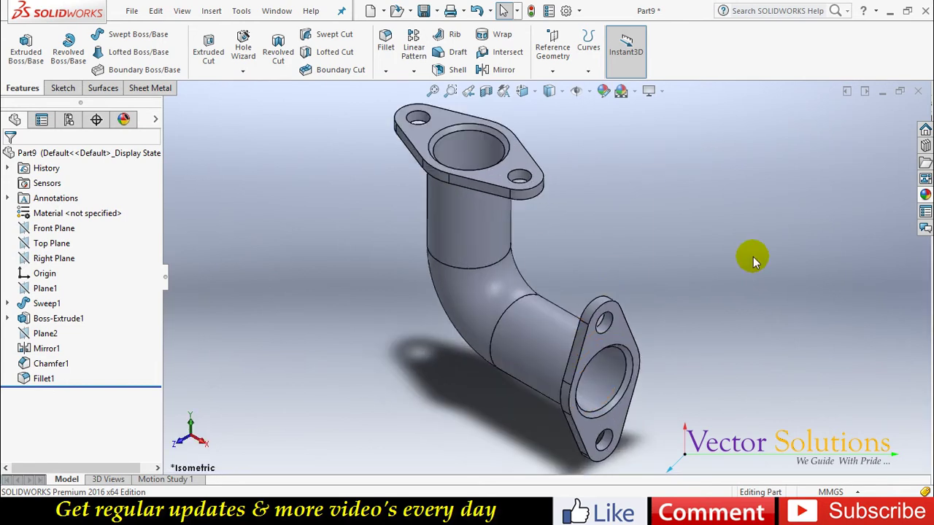
left_click(57, 433)
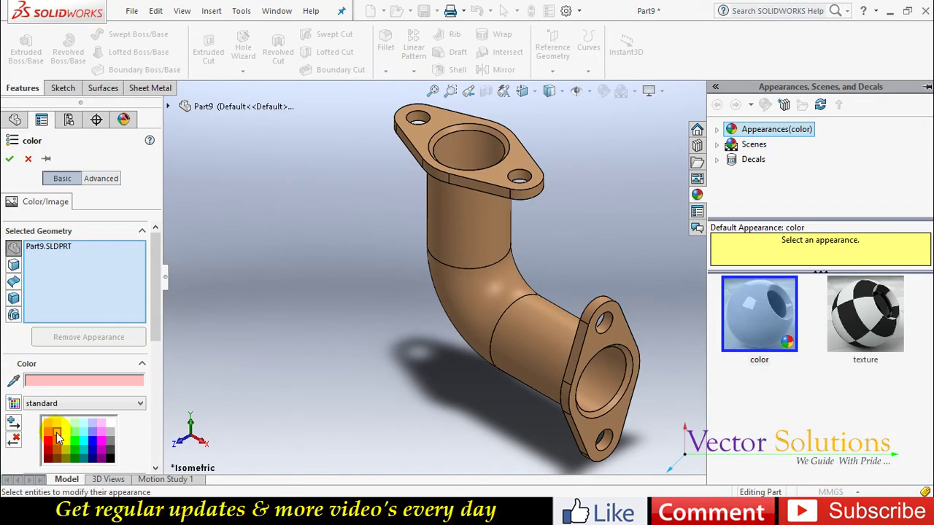
left_click(56, 433)
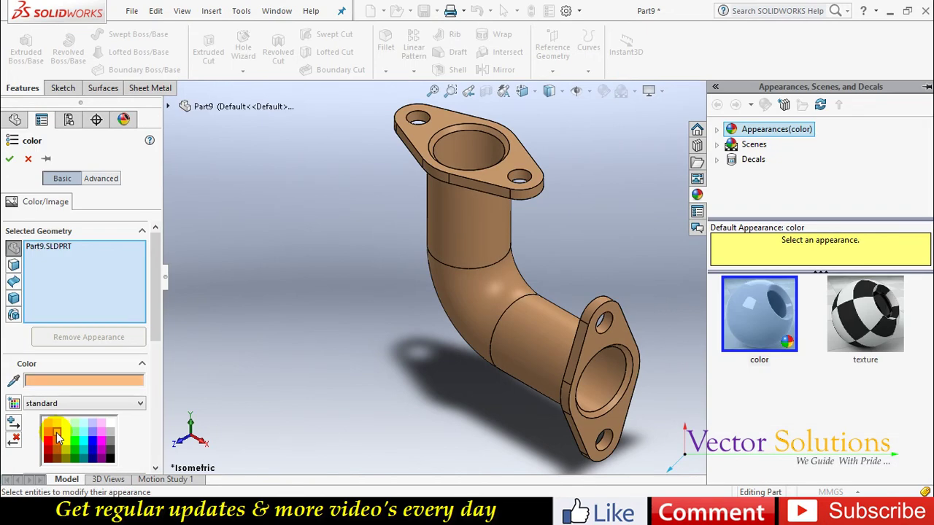
left_click(661, 255)
left_click(9, 158)
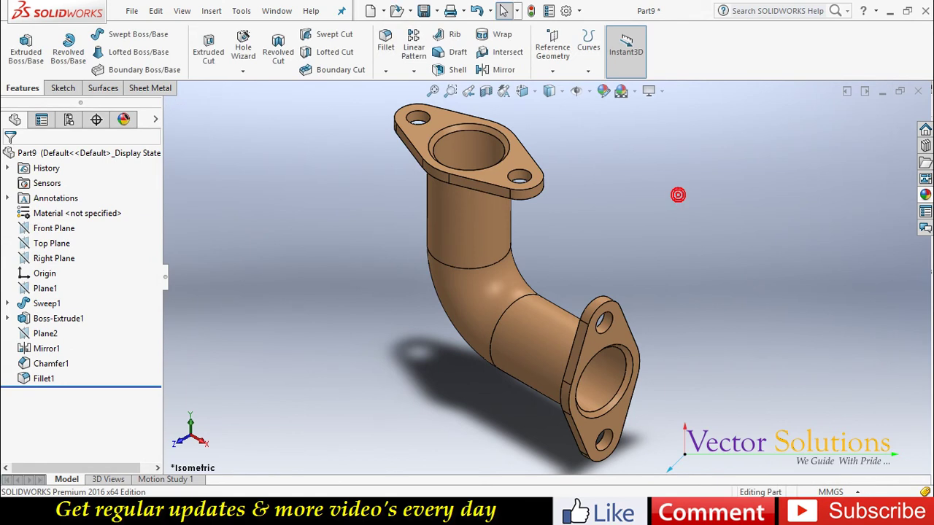